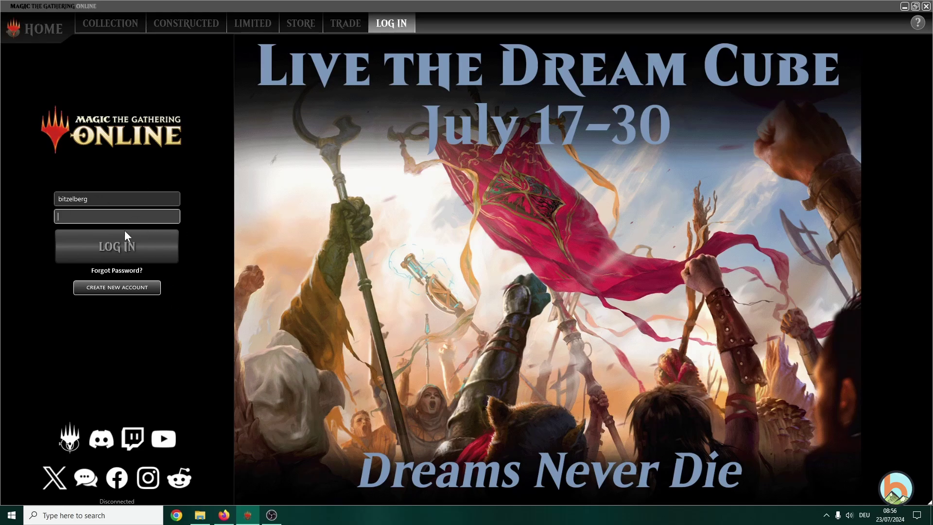
pyautogui.click(124, 290)
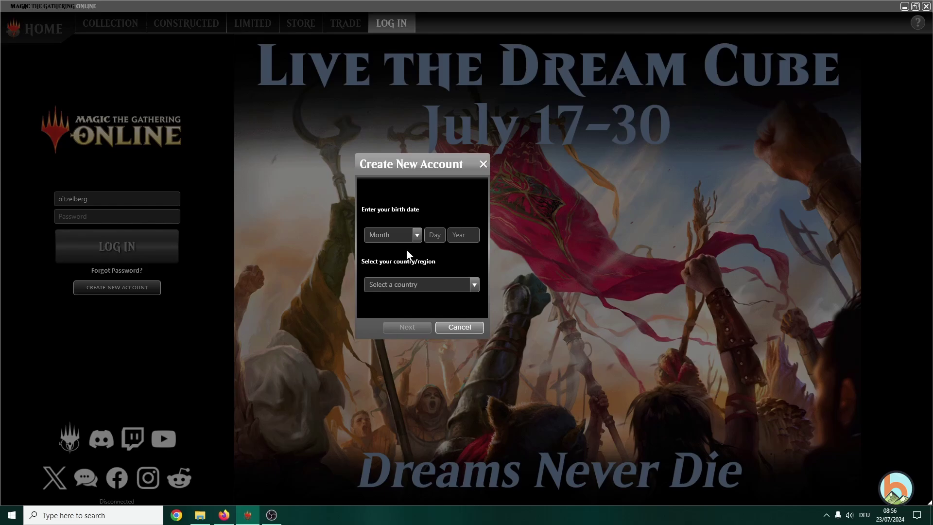
pyautogui.click(418, 236)
pyautogui.click(381, 272)
pyautogui.write('4')
pyautogui.press('BackSpace')
pyautogui.write('18')
pyautogui.press('Tab')
pyautogui.write('1974')
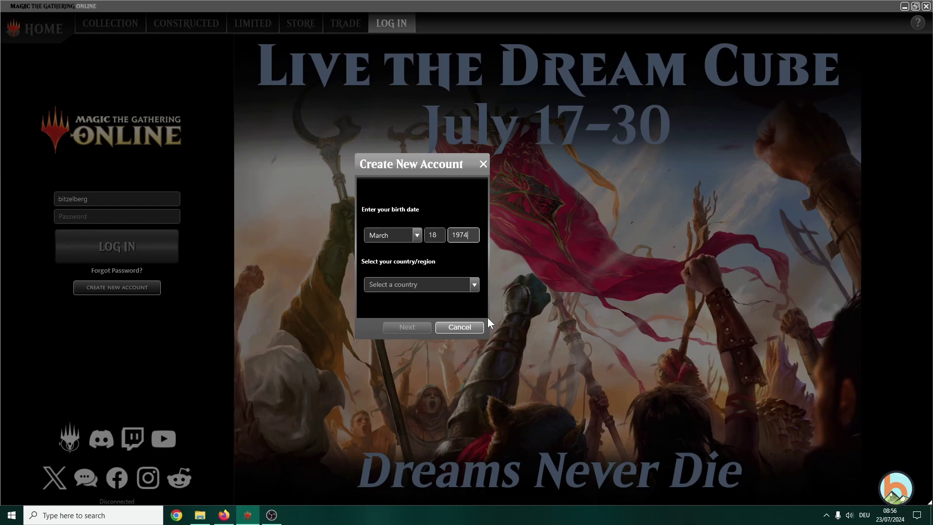
# - Choose Denmark as the country and continue to the e-mail and name page
pyautogui.click(455, 287)
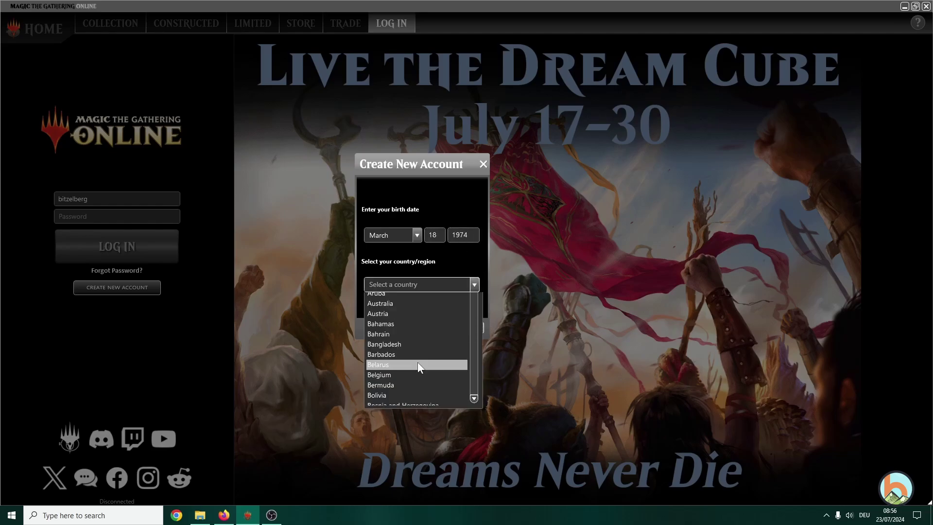
pyautogui.scroll(-3, 396, 408)
pyautogui.scroll(-2, 396, 428)
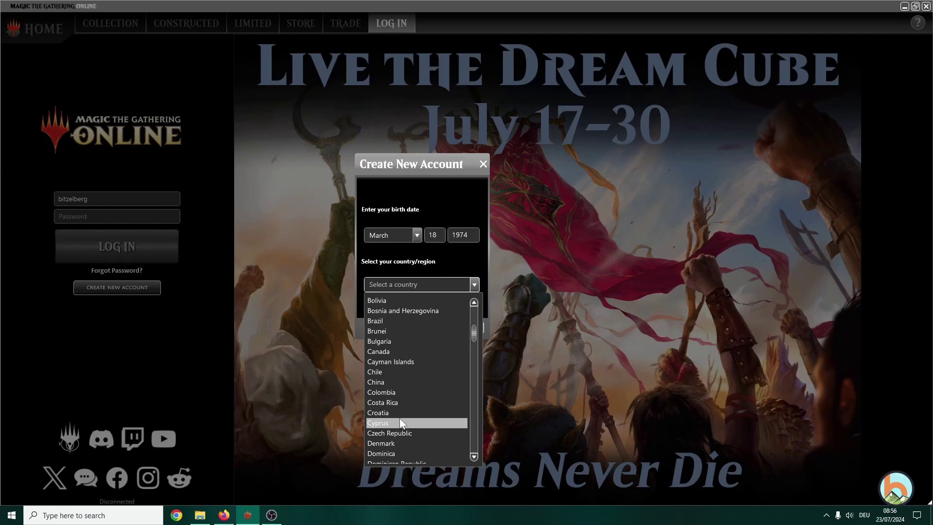
pyautogui.click(398, 442)
pyautogui.click(415, 326)
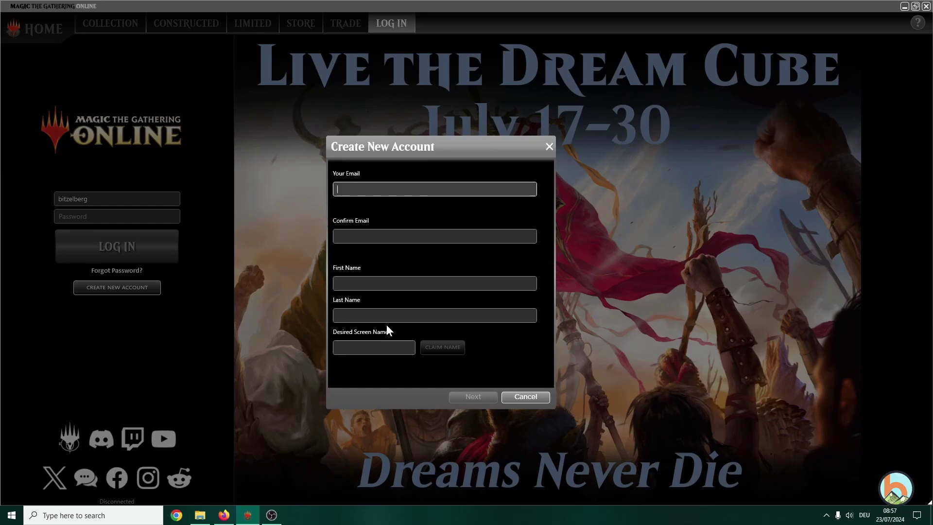
# - Cancel the account wizard and return to the login screen's Password field
pyautogui.click(360, 346)
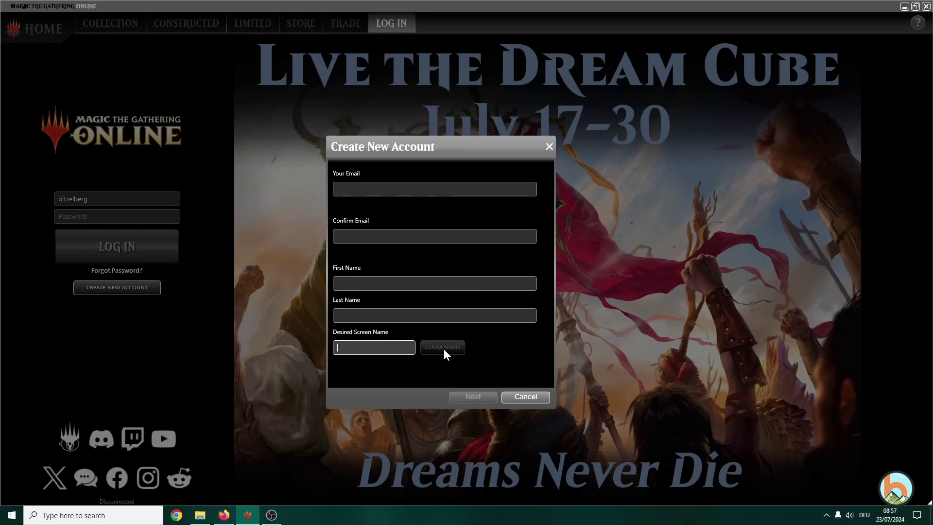
pyautogui.click(529, 398)
pyautogui.click(129, 218)
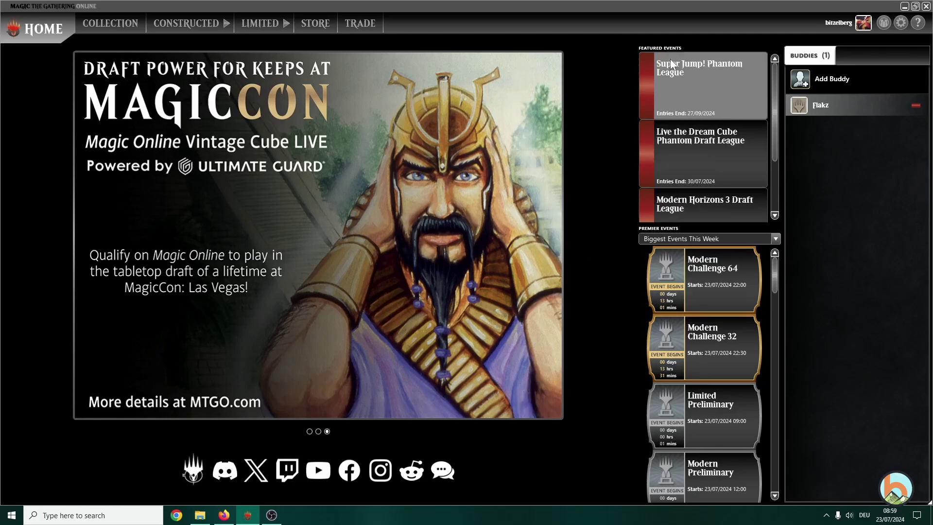
# - Scroll through the Featured Events and Premier Events lists on the Home page
pyautogui.scroll(-1, 717, 156)
pyautogui.scroll(1, 715, 139)
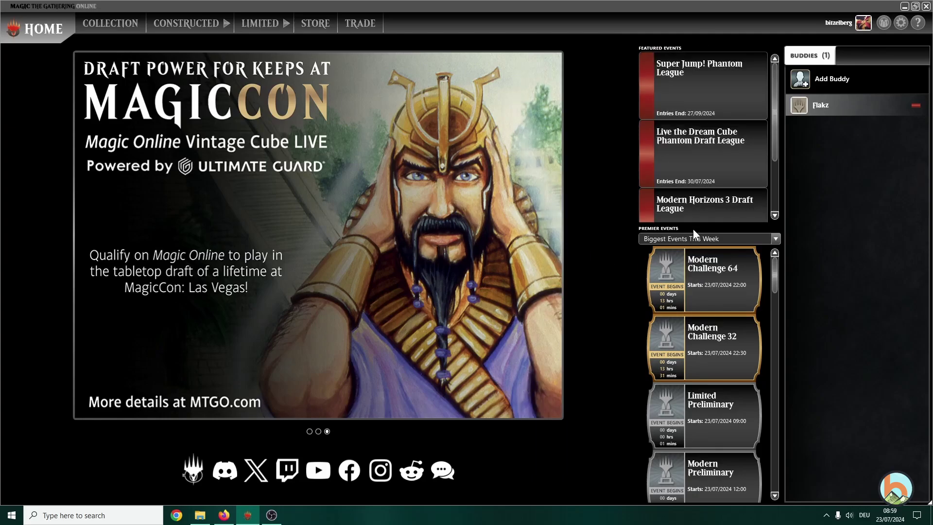
pyautogui.scroll(-5, 725, 305)
pyautogui.scroll(-2, 724, 308)
pyautogui.scroll(10, 700, 350)
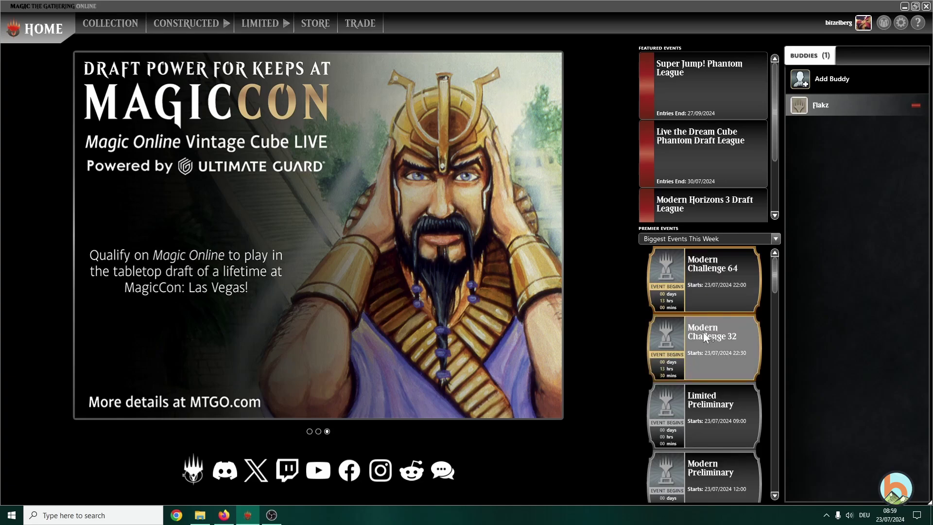
pyautogui.scroll(-4, 684, 347)
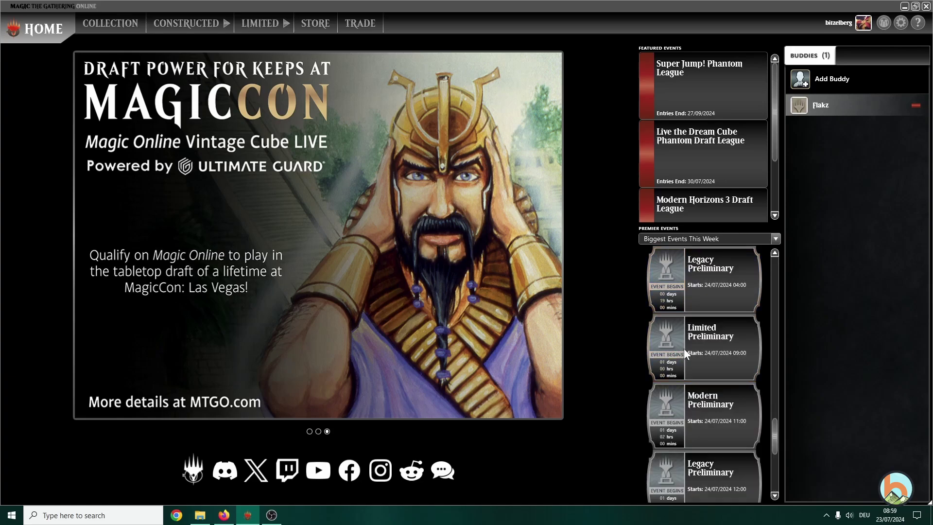
pyautogui.scroll(6, 680, 357)
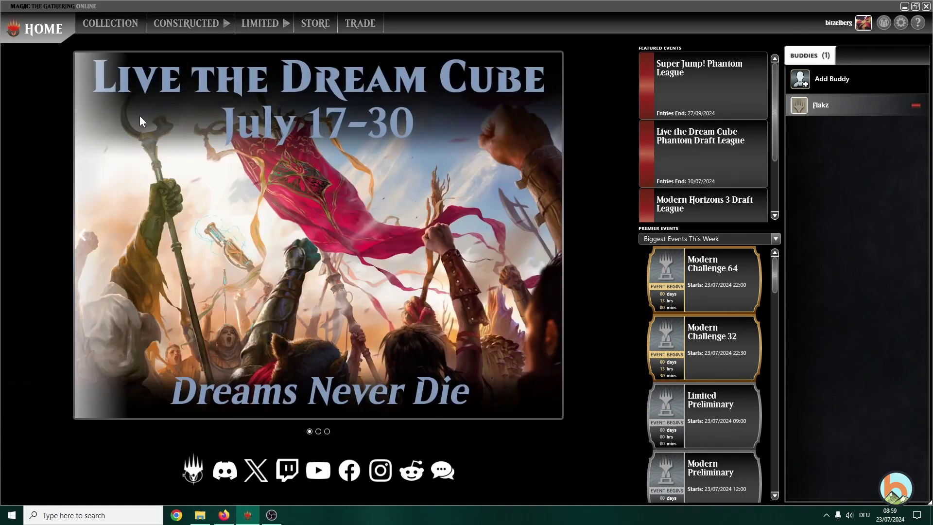
# - Browse Collection, Constructed Commander events and Trade classifieds, finishing on the Store's featured products
pyautogui.click(121, 25)
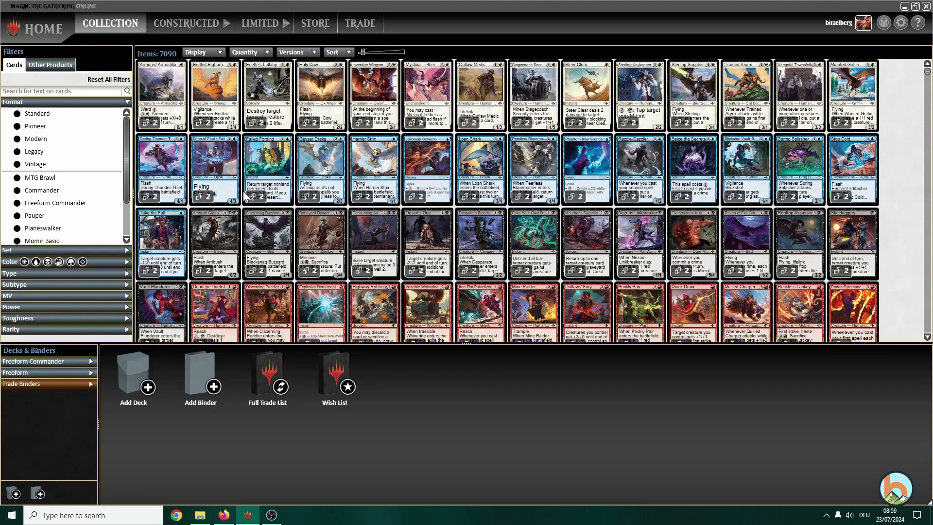
pyautogui.click(185, 21)
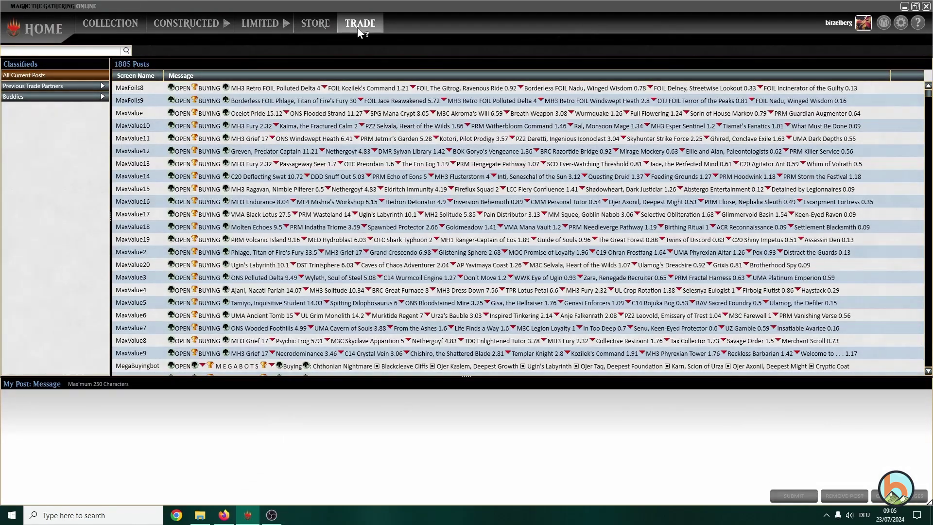
pyautogui.click(119, 30)
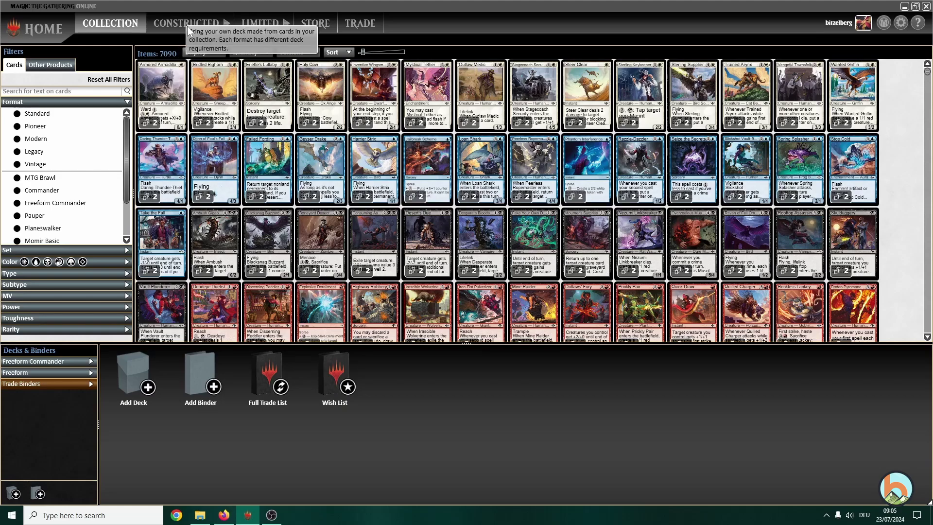
pyautogui.click(355, 22)
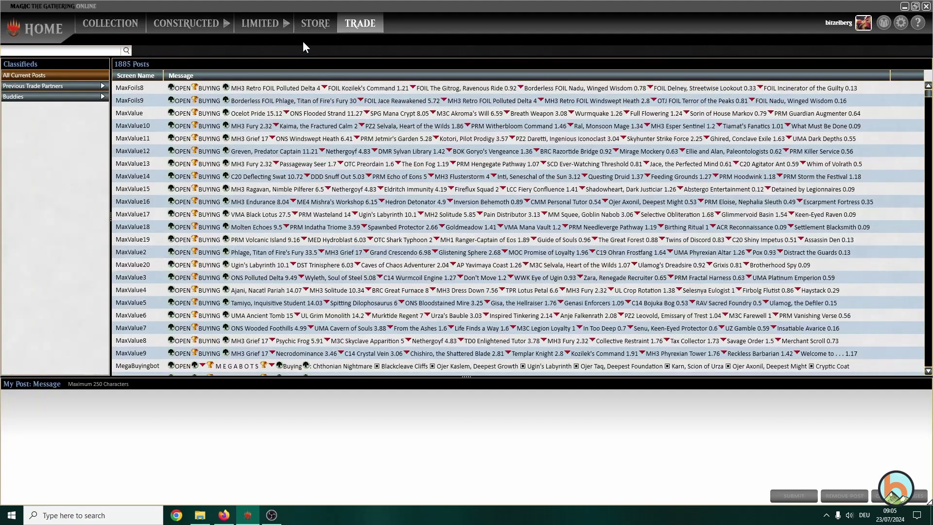
pyautogui.click(314, 28)
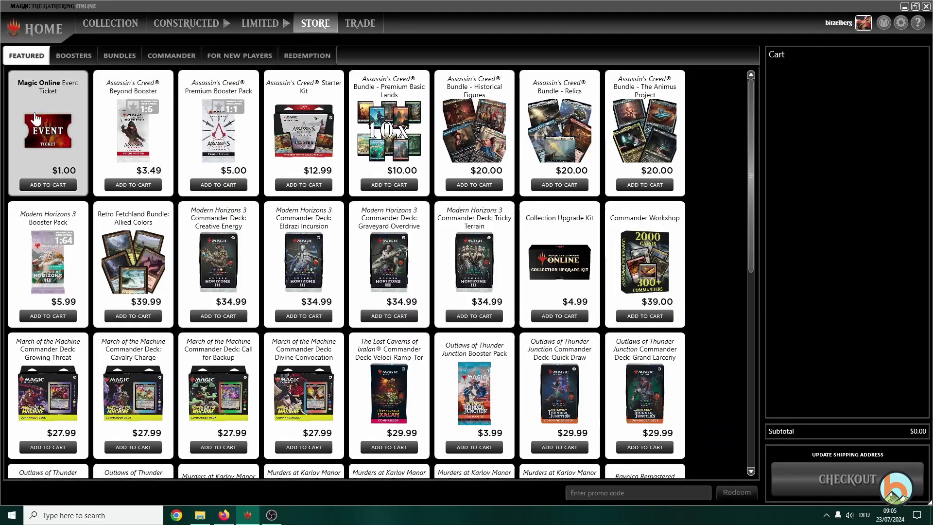
pyautogui.click(352, 23)
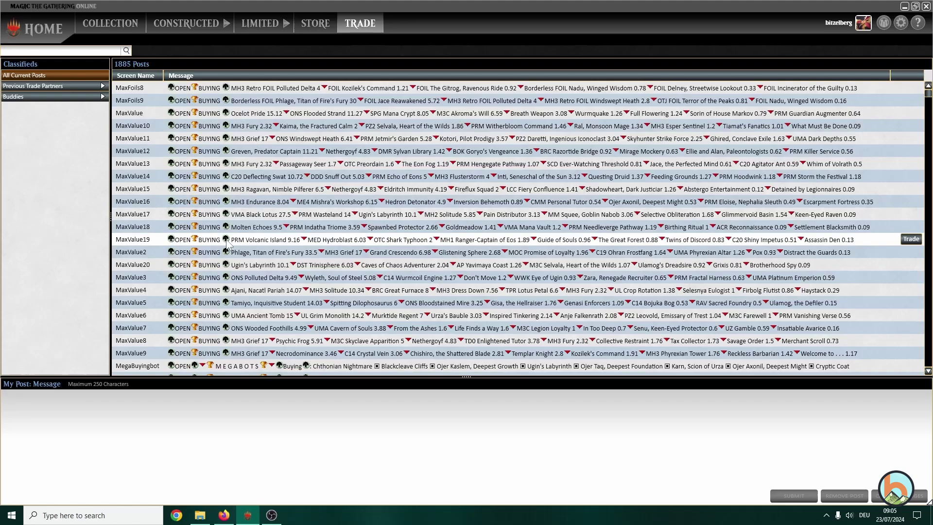
pyautogui.click(314, 27)
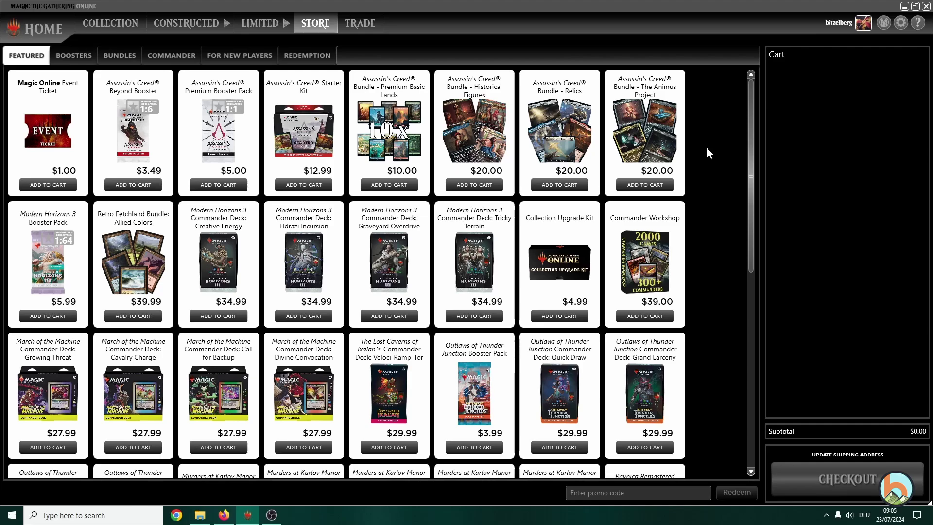
# - Add the $4.99 Collection Upgrade Kit to the cart and confirm checkout
pyautogui.click(559, 316)
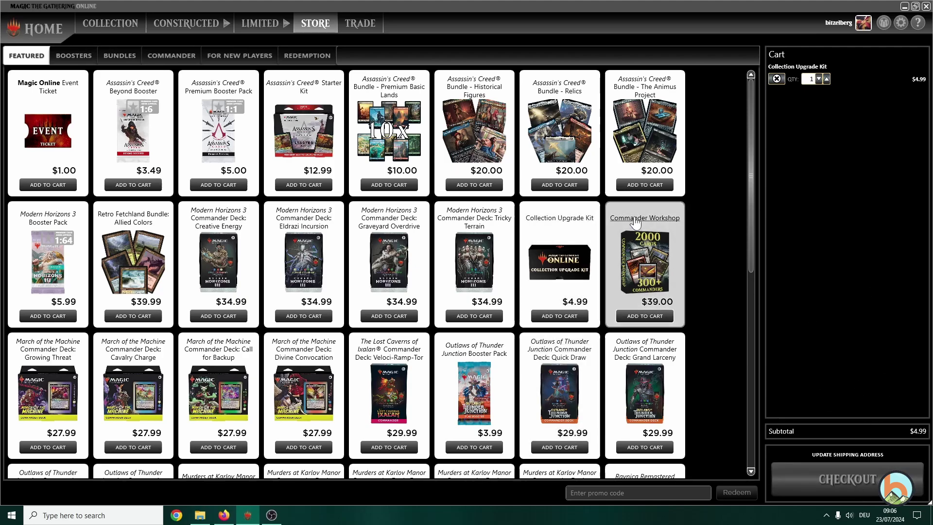
pyautogui.click(844, 496)
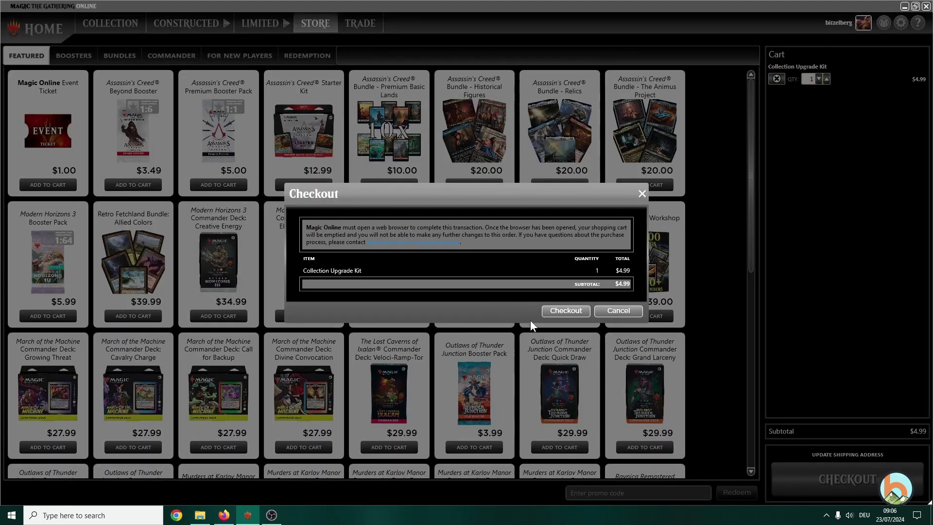
pyautogui.click(570, 308)
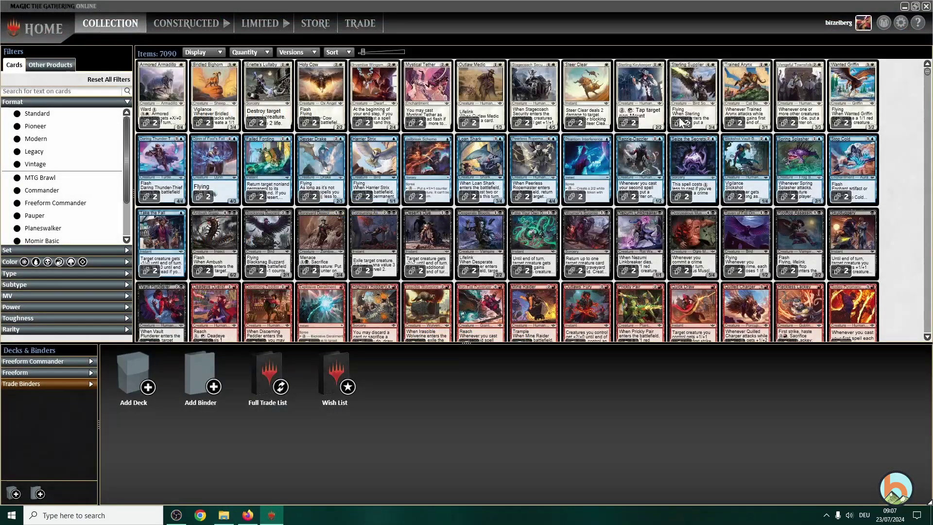
# - Scroll through the 7090-item MTGO collection grid, then switch to the Manatraders site in Firefox
pyautogui.moveTo(347, 126)
pyautogui.scroll(-1, 828, 261)
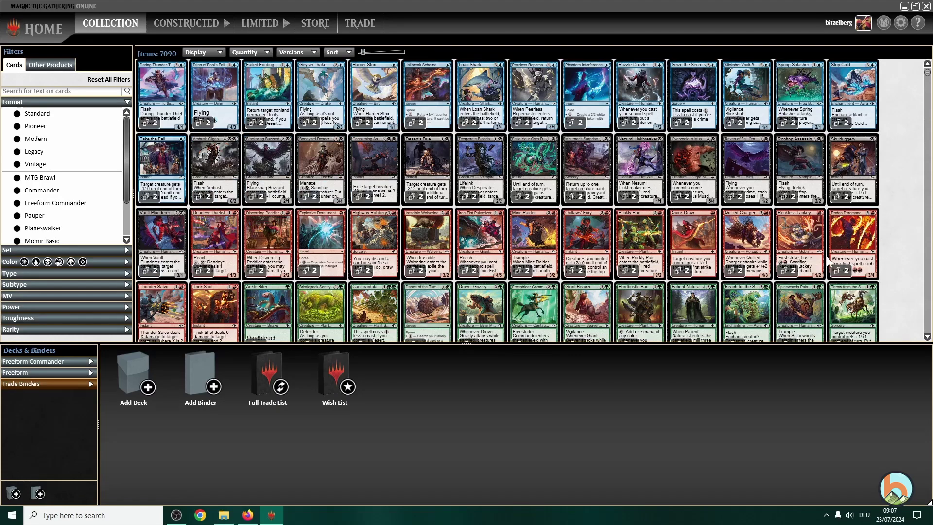
pyautogui.scroll(-1, 828, 261)
pyautogui.scroll(-1, 750, 255)
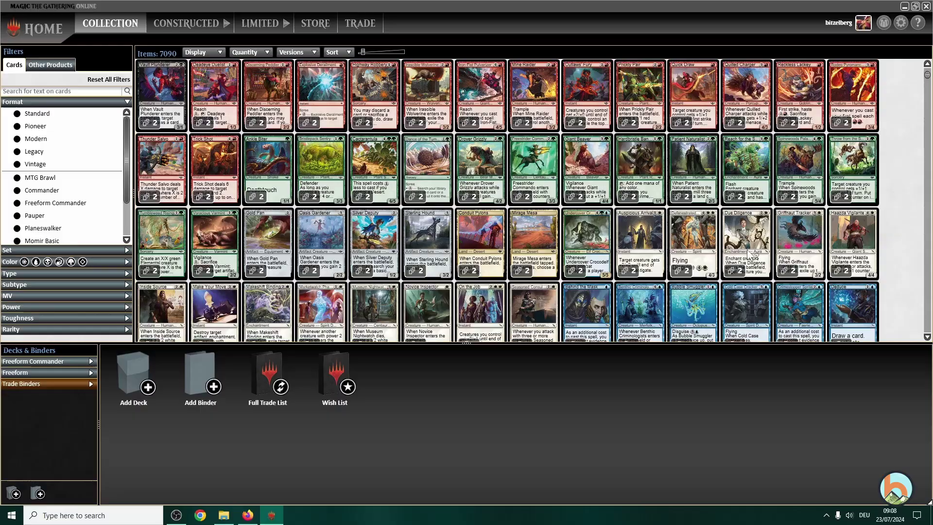
pyautogui.scroll(-3, 333, 233)
pyautogui.scroll(2, 340, 245)
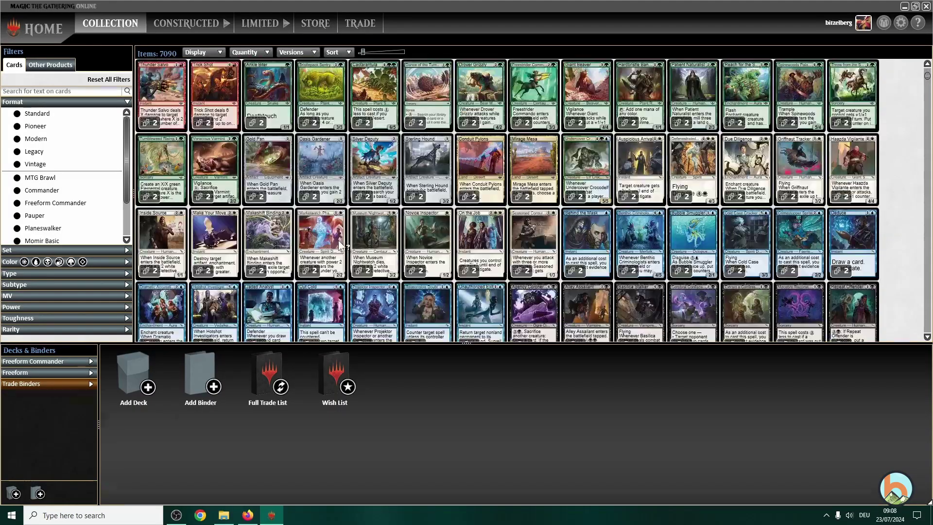
pyautogui.scroll(-5, 340, 245)
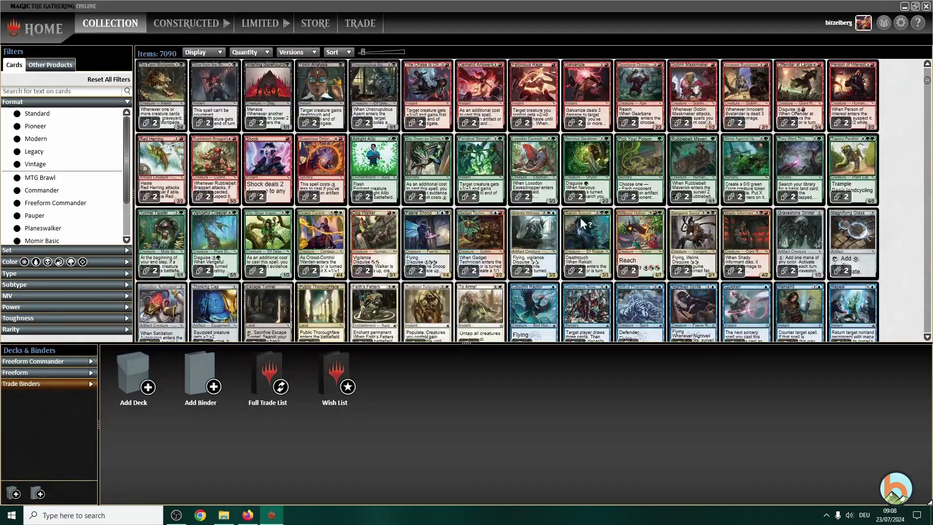
pyautogui.scroll(-2, 581, 224)
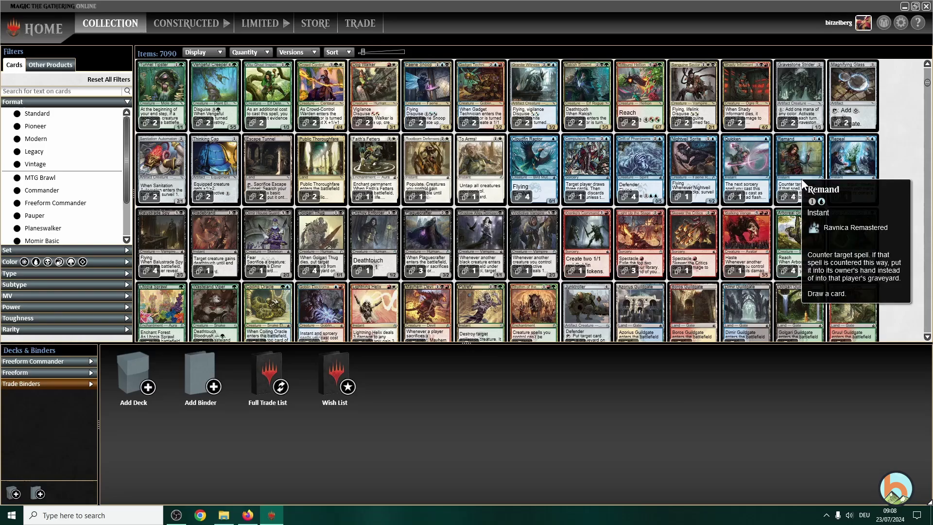
pyautogui.scroll(2, 344, 227)
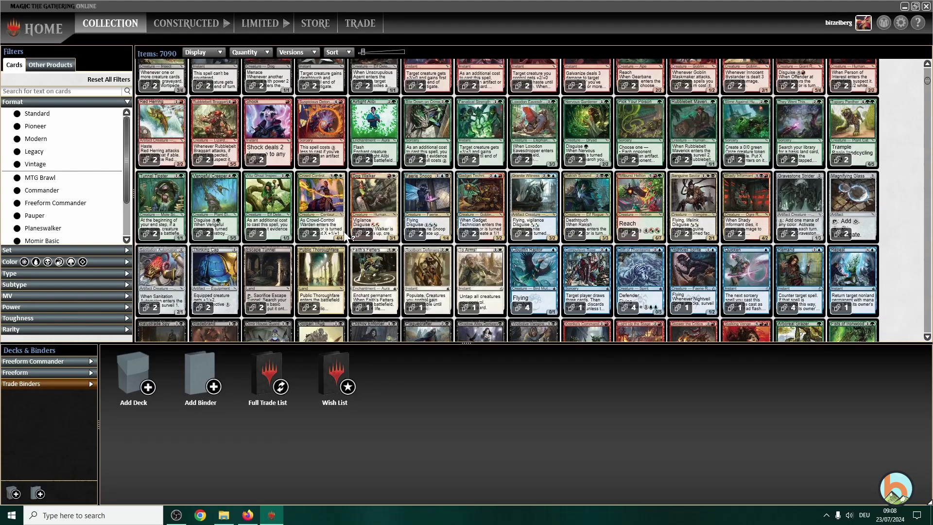
pyautogui.scroll(2, 344, 229)
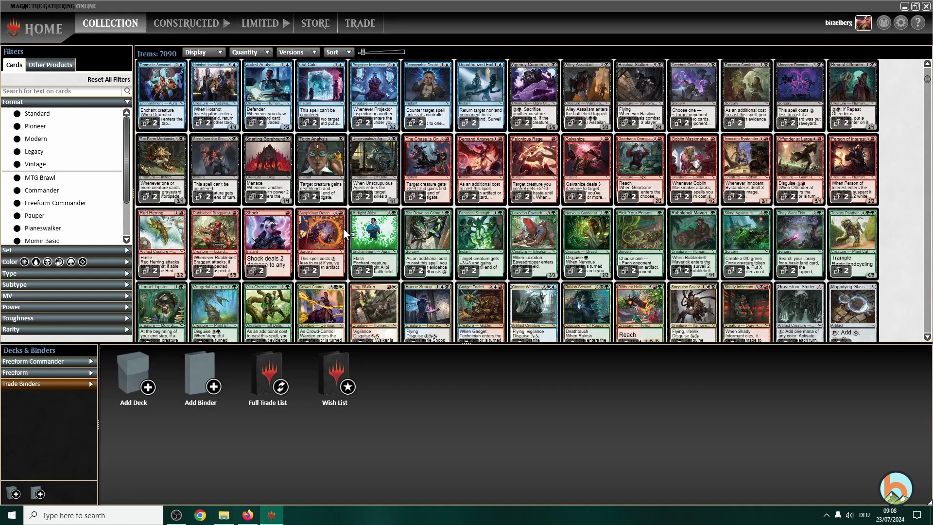
pyautogui.scroll(2, 343, 229)
pyautogui.scroll(1, 342, 229)
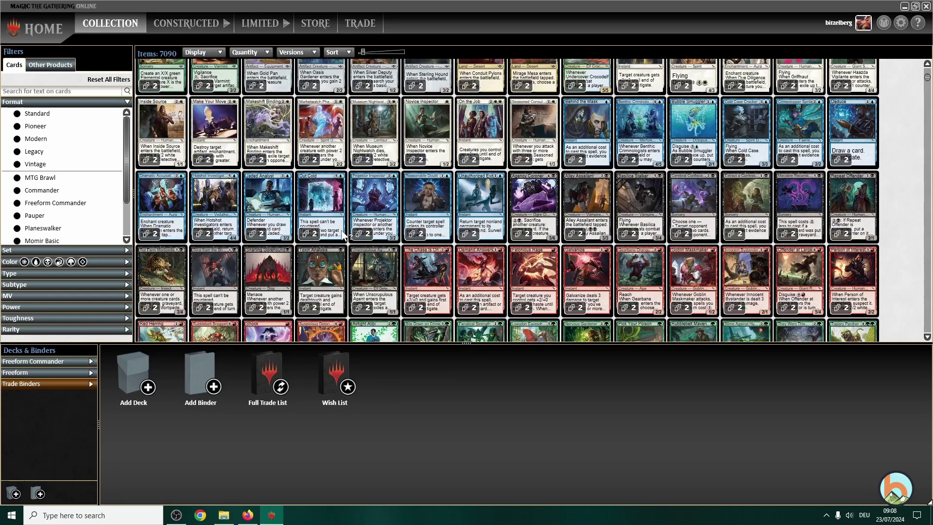
pyautogui.moveTo(343, 235)
pyautogui.scroll(-4, 549, 156)
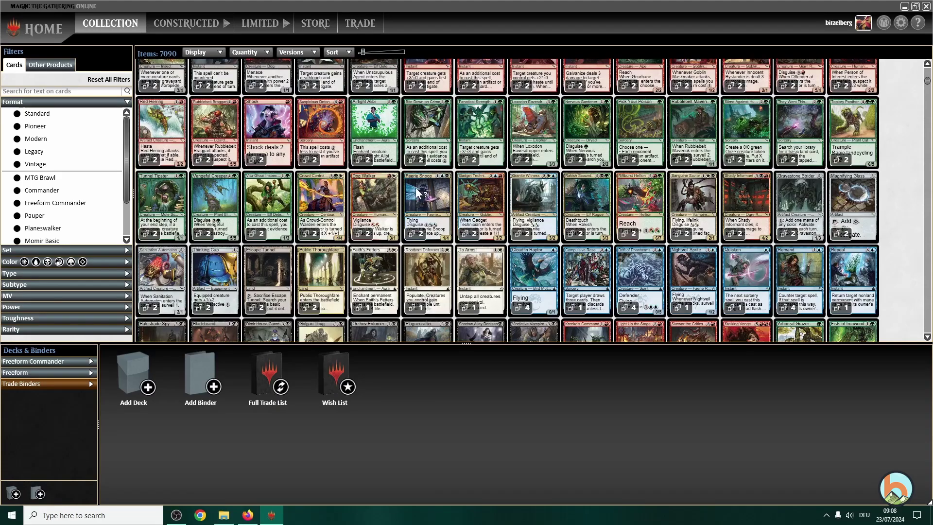
pyautogui.scroll(-1, 381, 197)
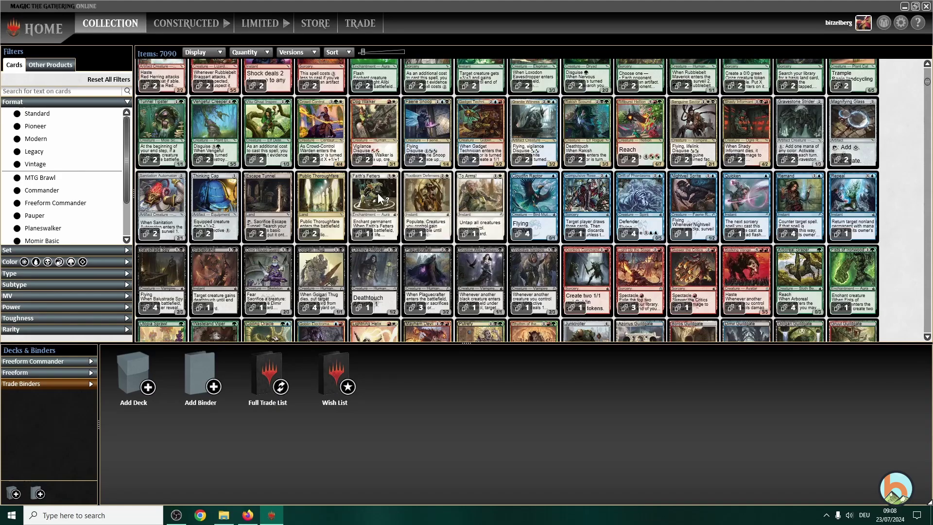
pyautogui.click(249, 516)
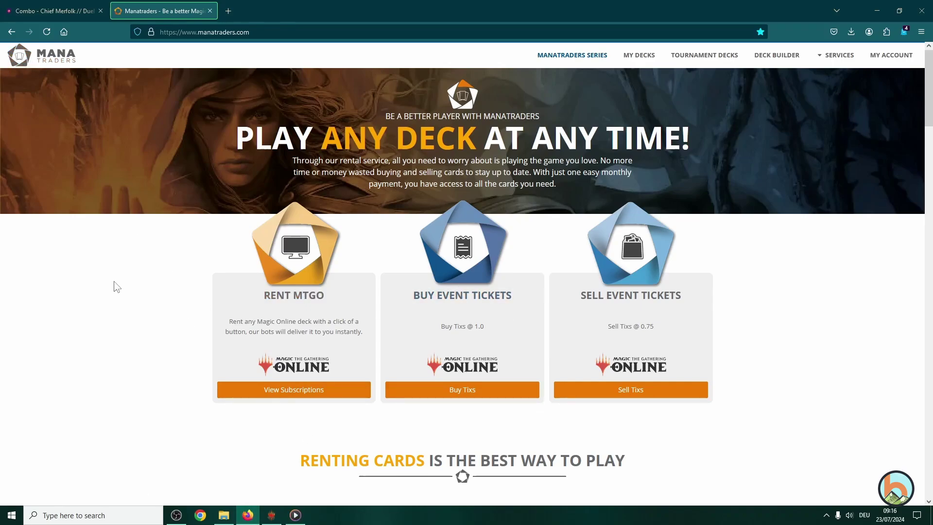
# - Review the Premium, Gold and Ultimate plans, then the Base, Standard and Commander format subscriptions
pyautogui.scroll(-15, 121, 295)
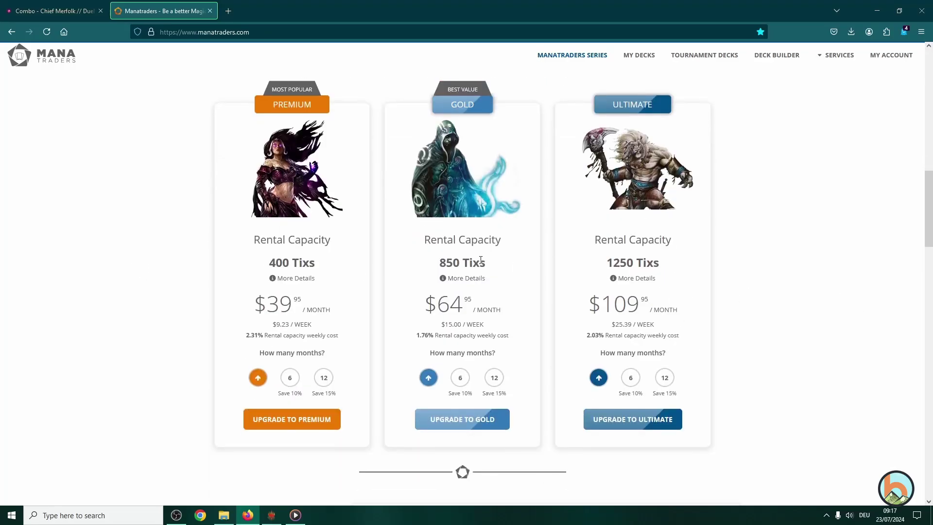
pyautogui.scroll(-1, 475, 254)
pyautogui.scroll(2, 418, 240)
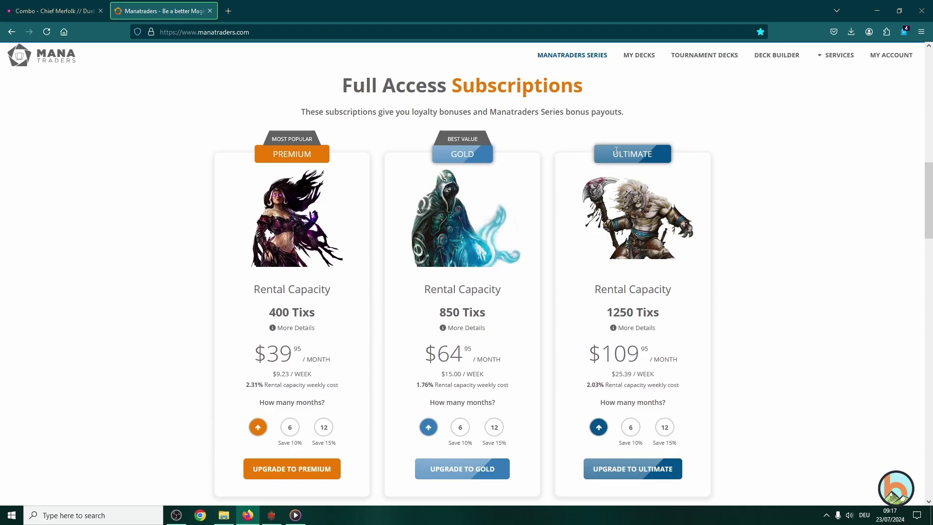
pyautogui.scroll(-1, 679, 236)
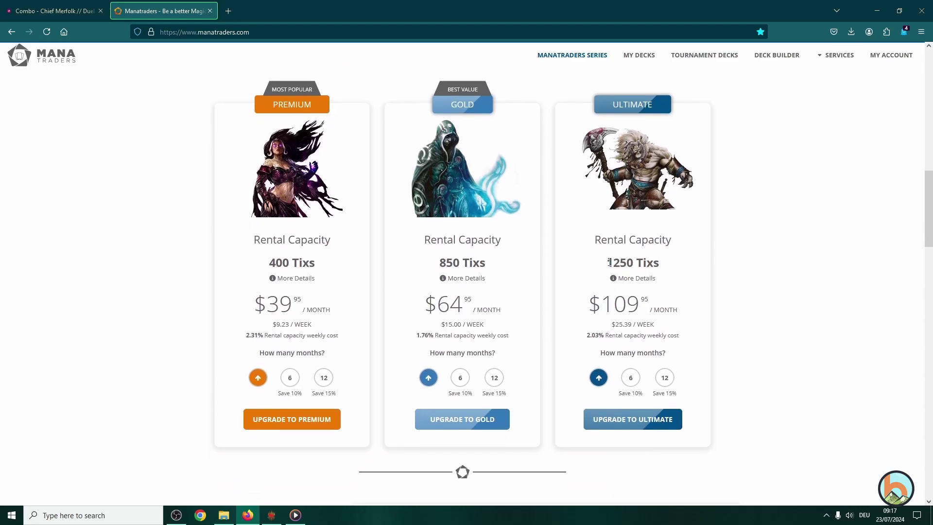
pyautogui.moveTo(609, 262); pyautogui.dragTo(680, 265)
pyautogui.click(682, 264)
pyautogui.scroll(-7, 238, 252)
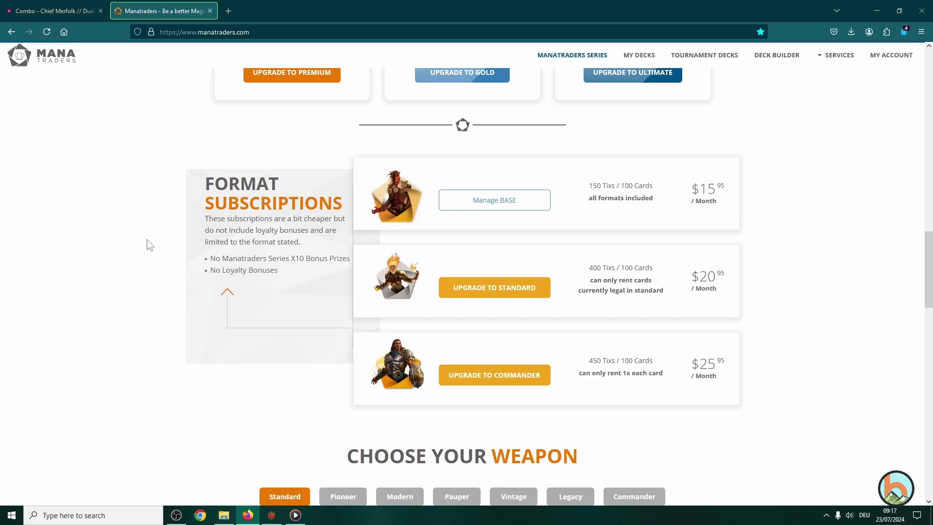
pyautogui.scroll(1, 163, 245)
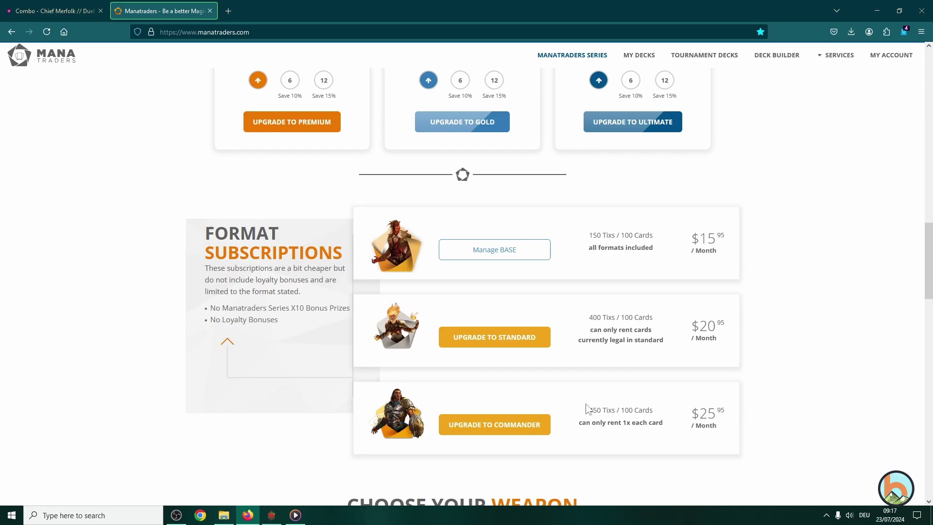
pyautogui.click(49, 11)
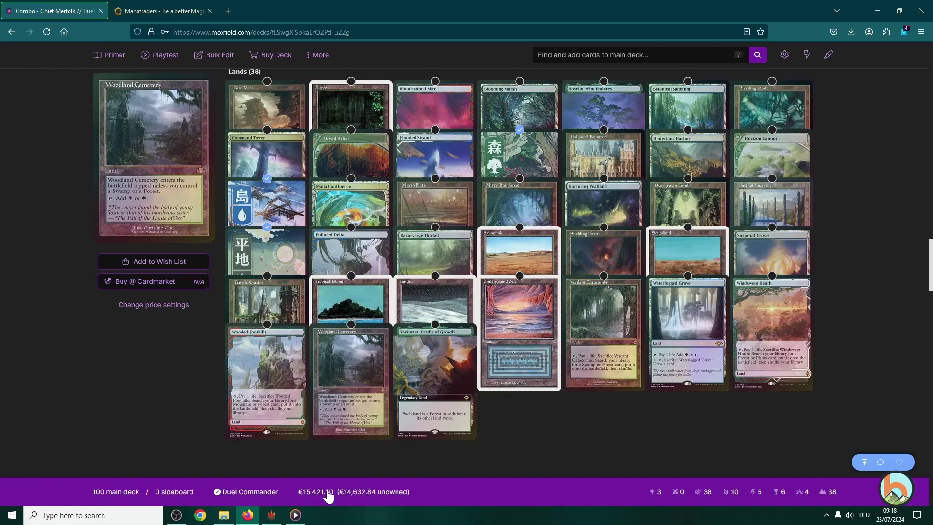
pyautogui.scroll(10, 202, 390)
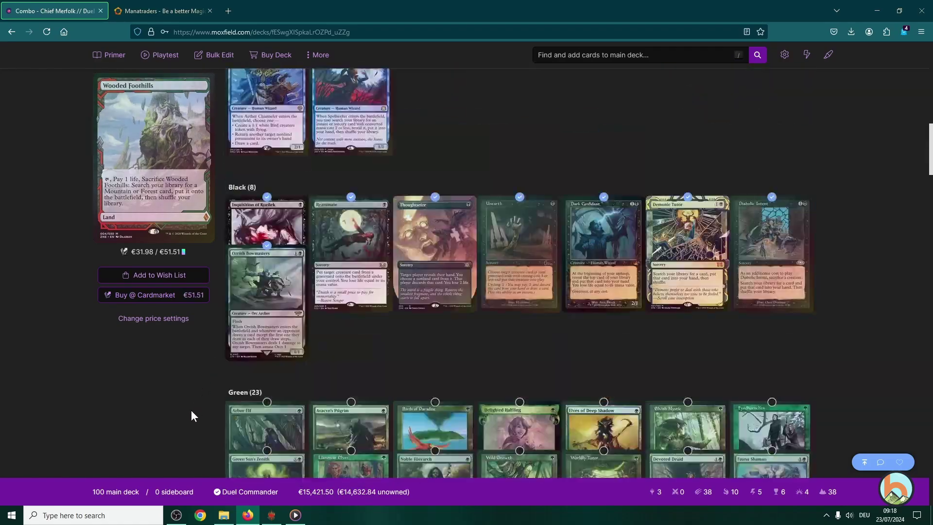
pyautogui.scroll(10, 191, 415)
pyautogui.scroll(-15, 375, 397)
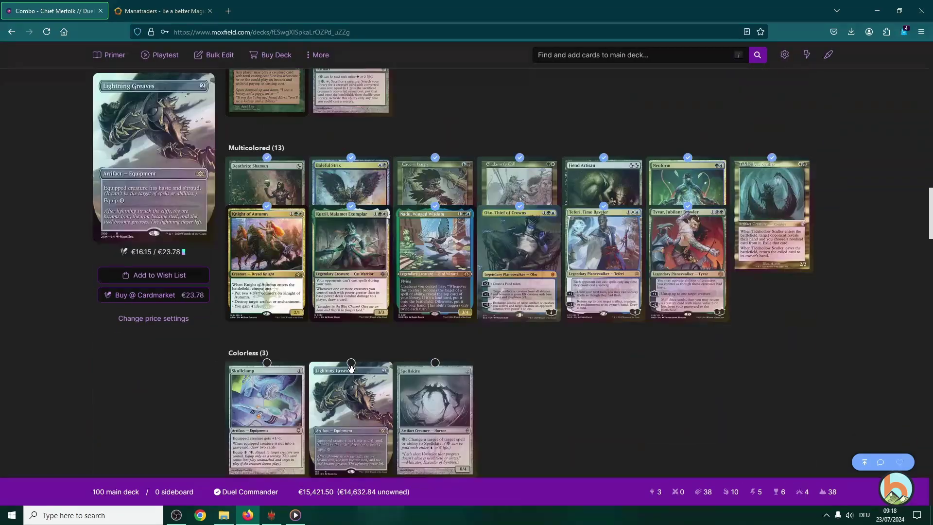
pyautogui.scroll(-10, 346, 368)
pyautogui.scroll(6, 346, 369)
pyautogui.scroll(-1, 525, 364)
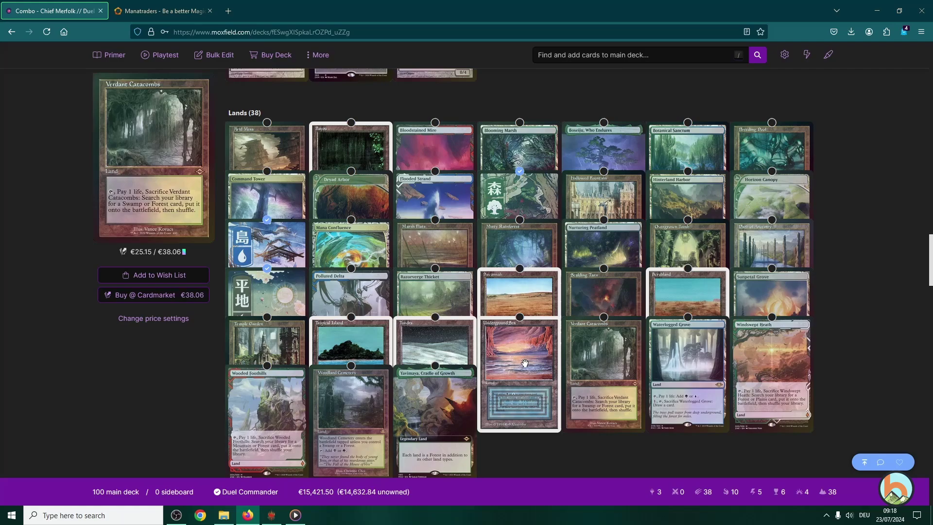
pyautogui.moveTo(351, 496)
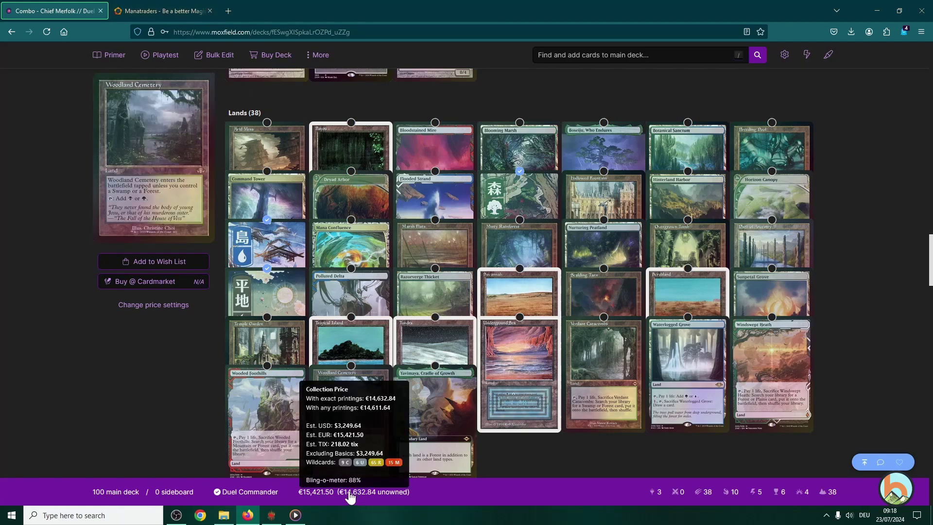
pyautogui.click(164, 13)
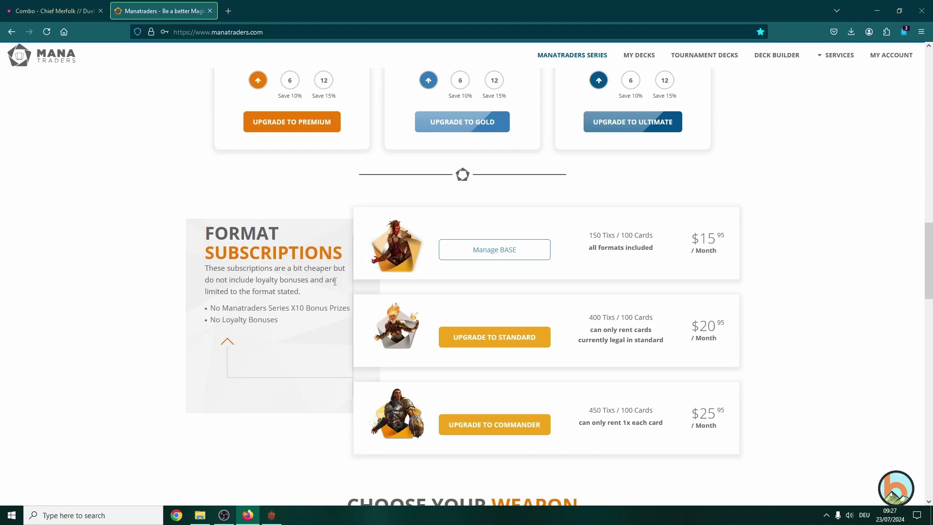
# - Open the Manatraders Register page and type the MTGO username into the username field
pyautogui.scroll(15, 335, 281)
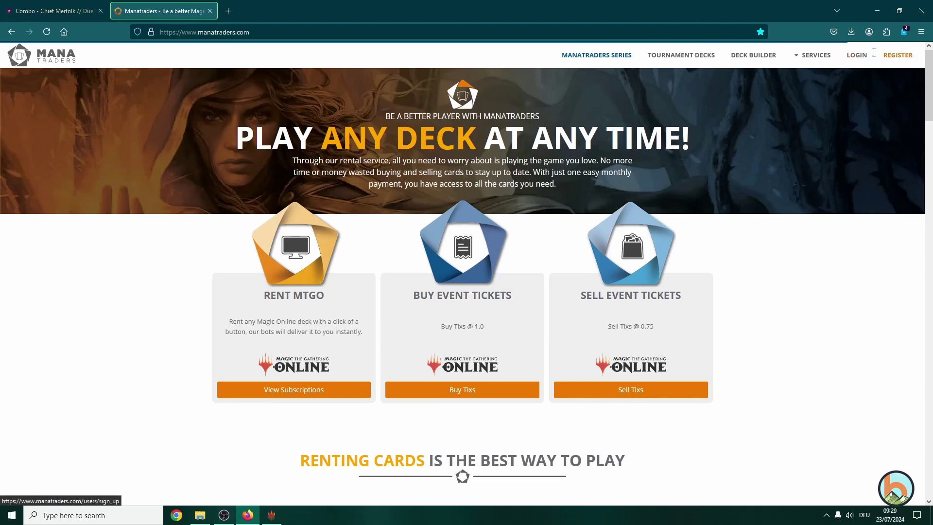
pyautogui.click(903, 60)
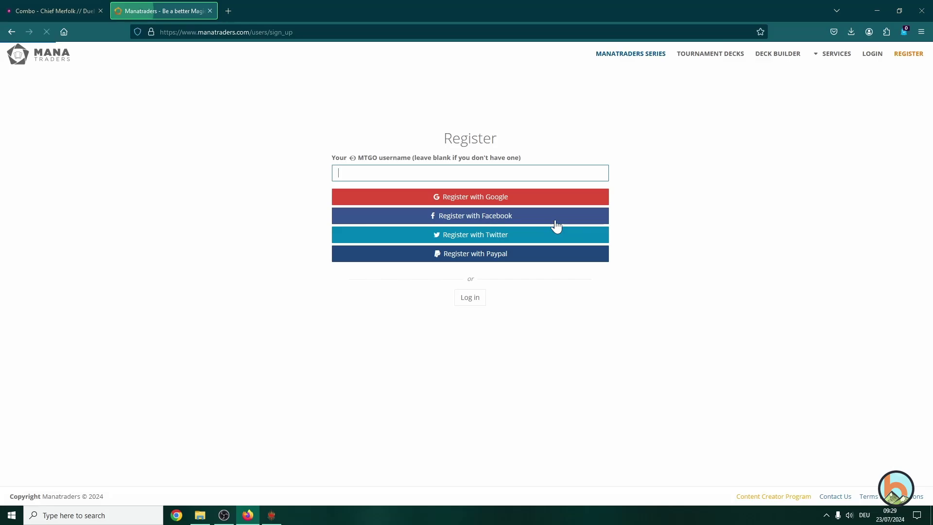
pyautogui.write('b')
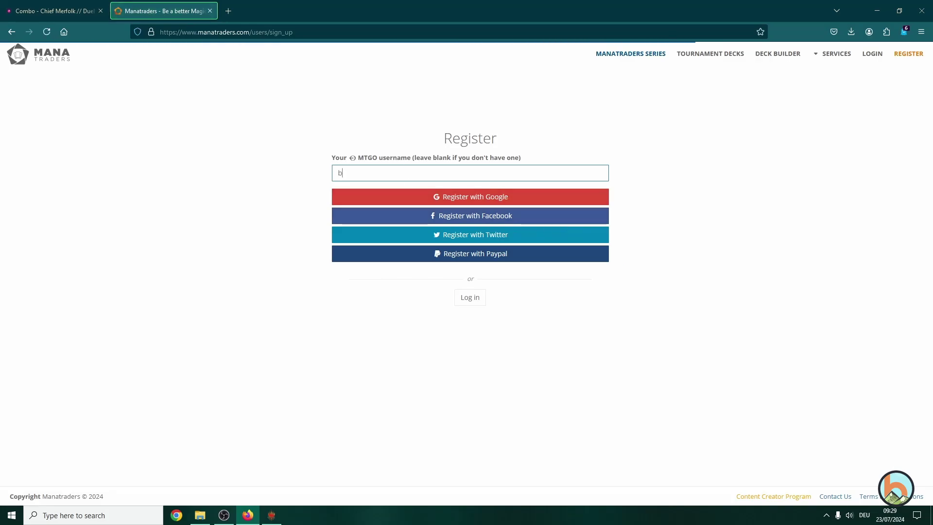
pyautogui.write('itzelberg')
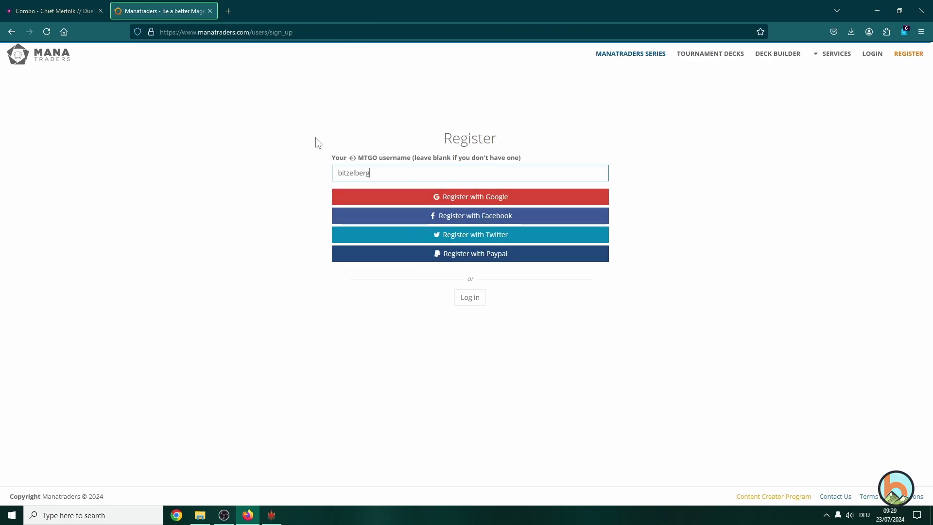
# - Switch to Log in and sign in with the account e-mail and password
pyautogui.click(465, 308)
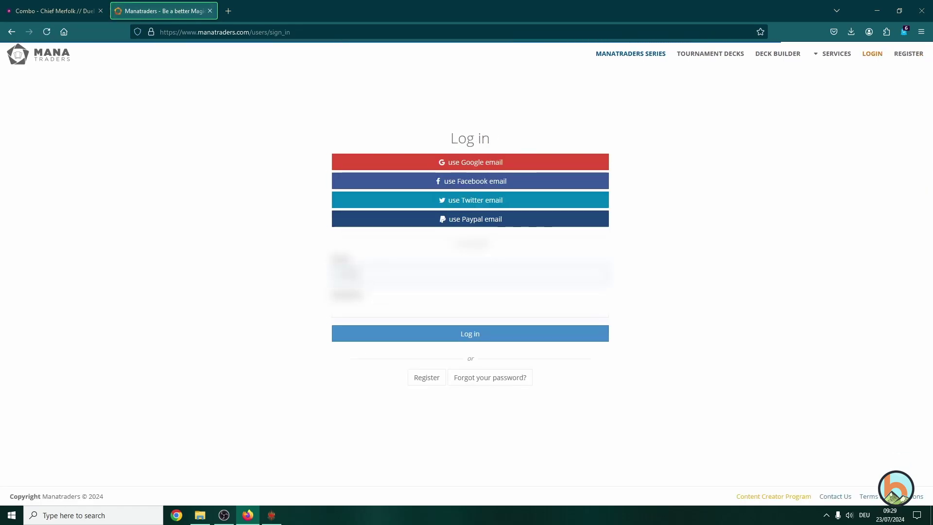
pyautogui.write('usernamemail')
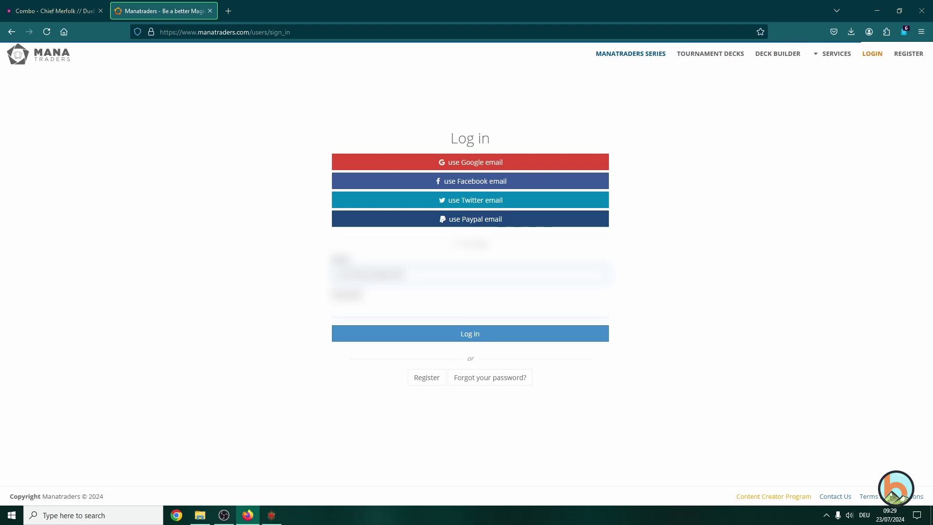
pyautogui.press('Tab')
pyautogui.write('****')
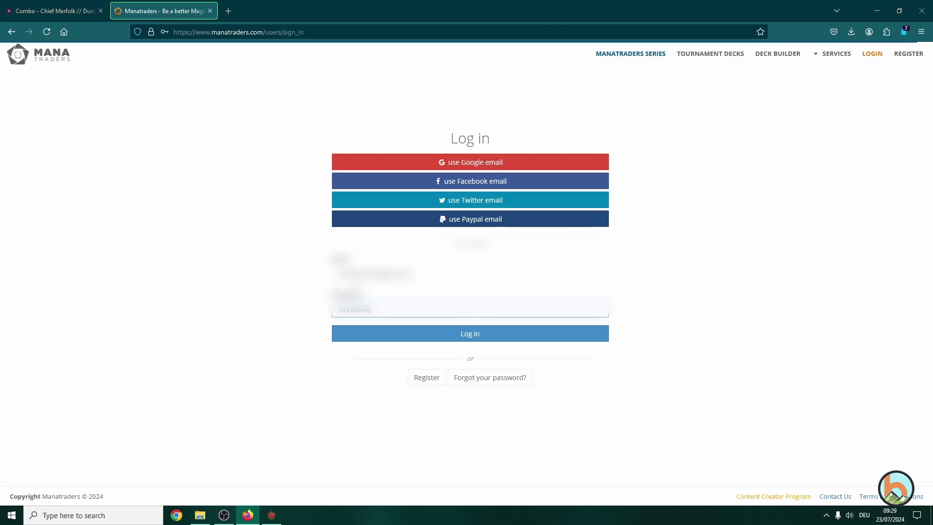
pyautogui.write('****')
pyautogui.press('Return')
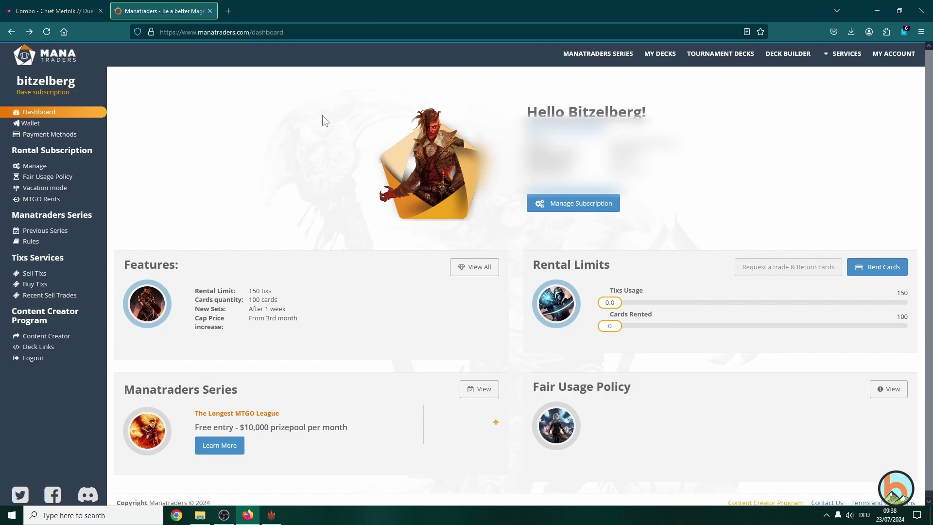
# - Load the homepage from the pasted referral link and scroll to the Base $15.95, Standard and Commander subscriptions
pyautogui.click(347, 32)
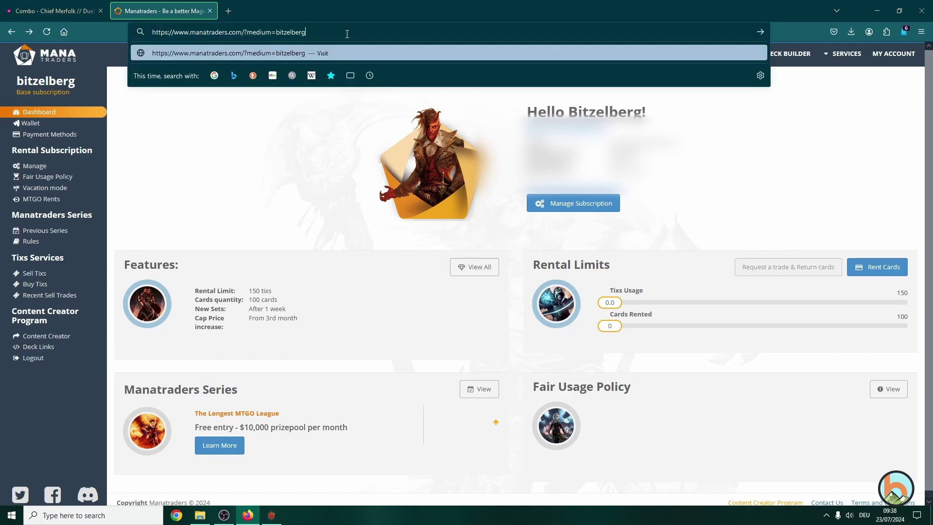
pyautogui.press('Return')
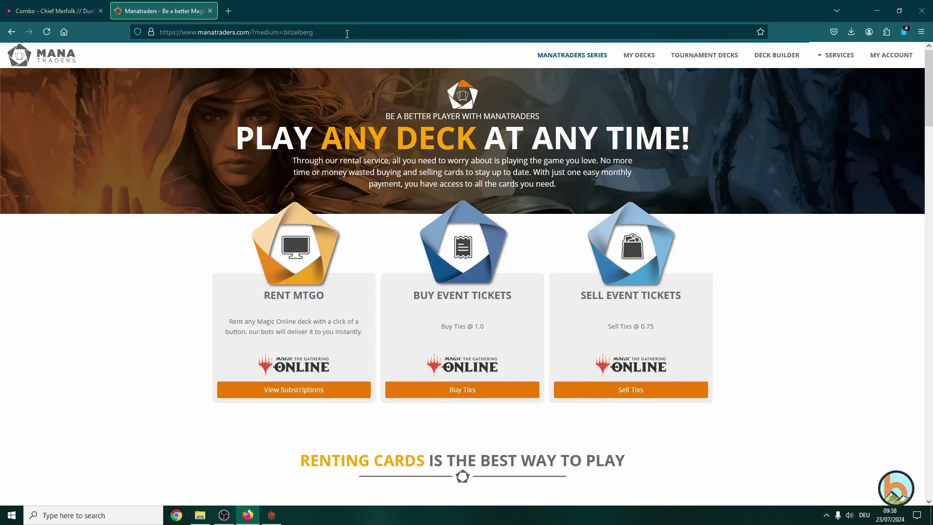
pyautogui.scroll(-15, 170, 281)
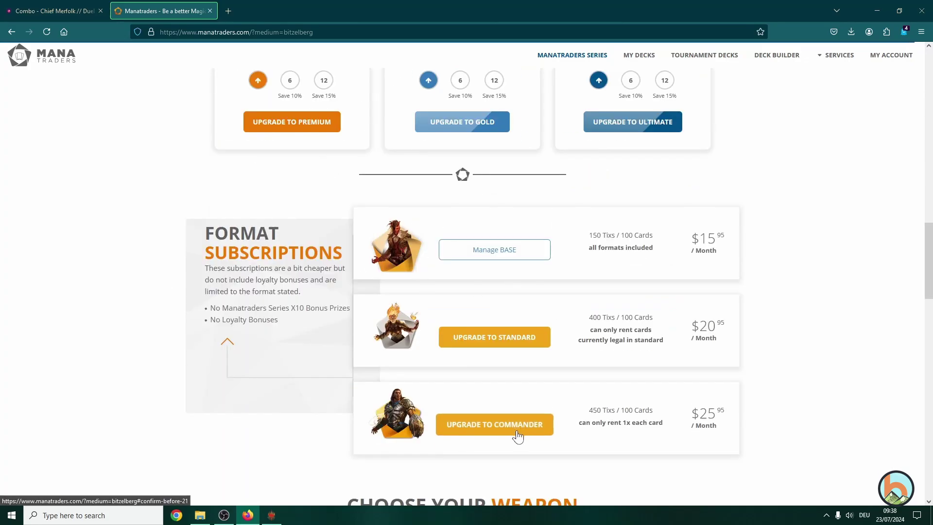
pyautogui.scroll(6, 513, 434)
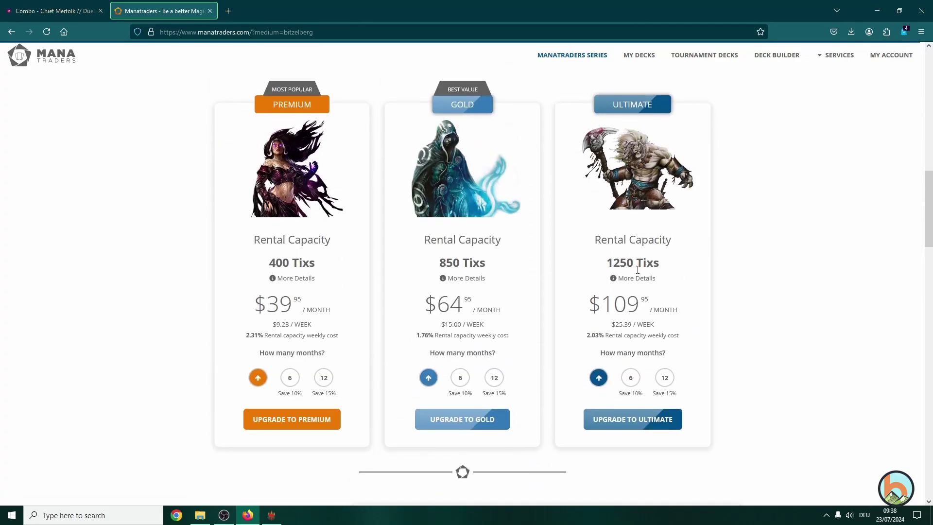
pyautogui.scroll(-8, 763, 312)
pyautogui.scroll(1, 566, 350)
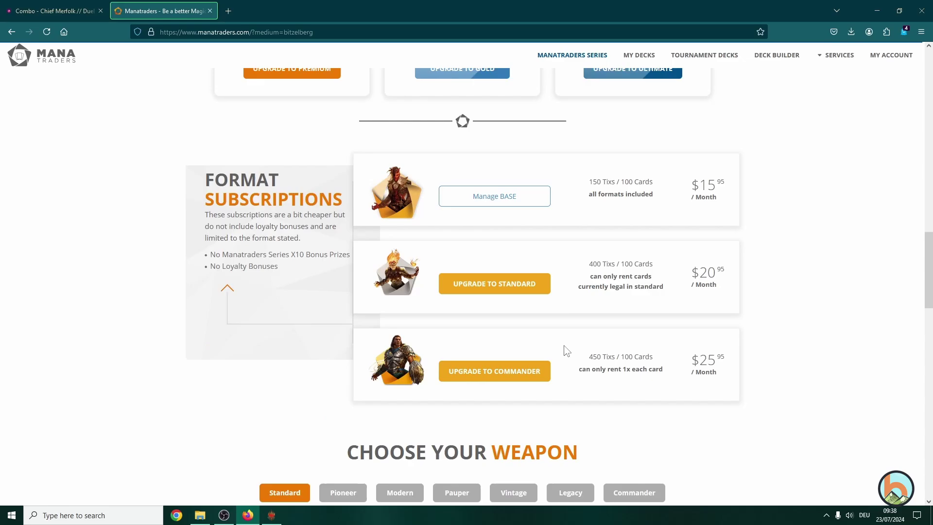
pyautogui.scroll(8, 567, 350)
pyautogui.scroll(-7, 568, 350)
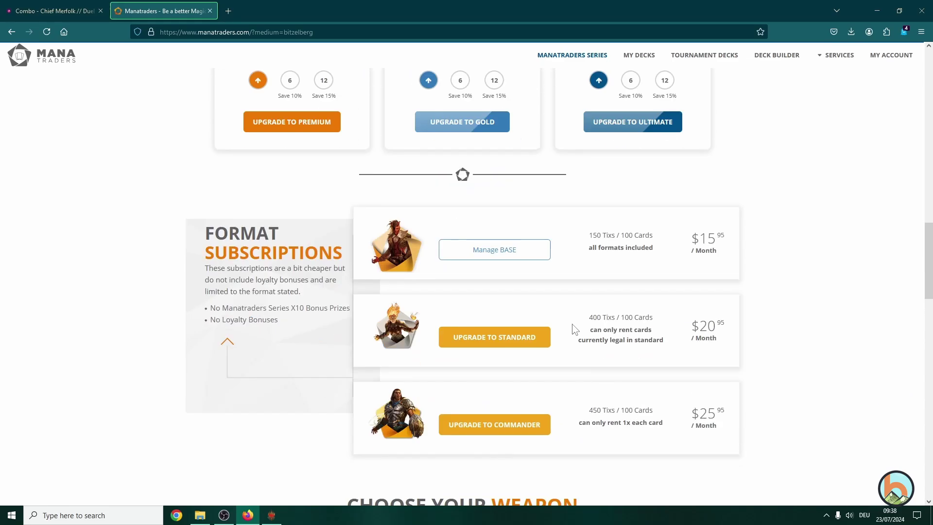
pyautogui.scroll(6, 575, 328)
pyautogui.scroll(-1, 593, 360)
pyautogui.scroll(-6, 612, 392)
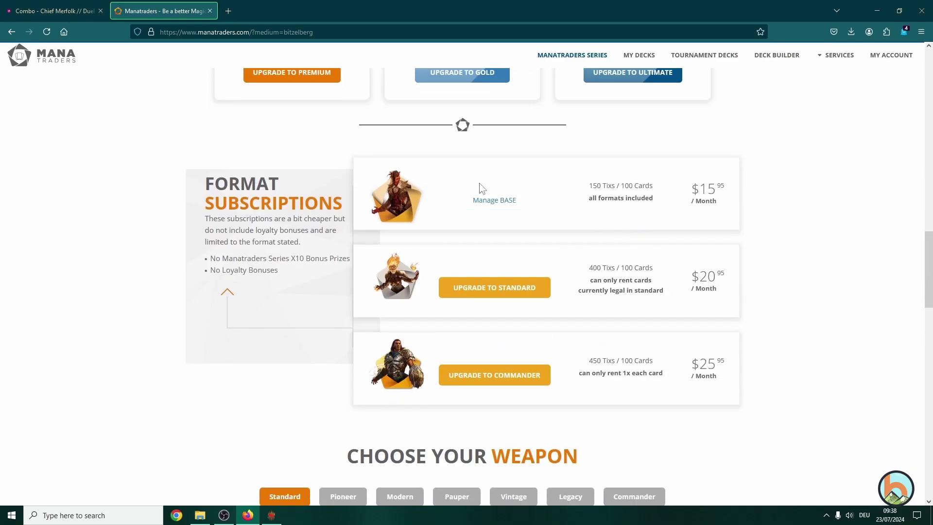
pyautogui.scroll(1, 535, 316)
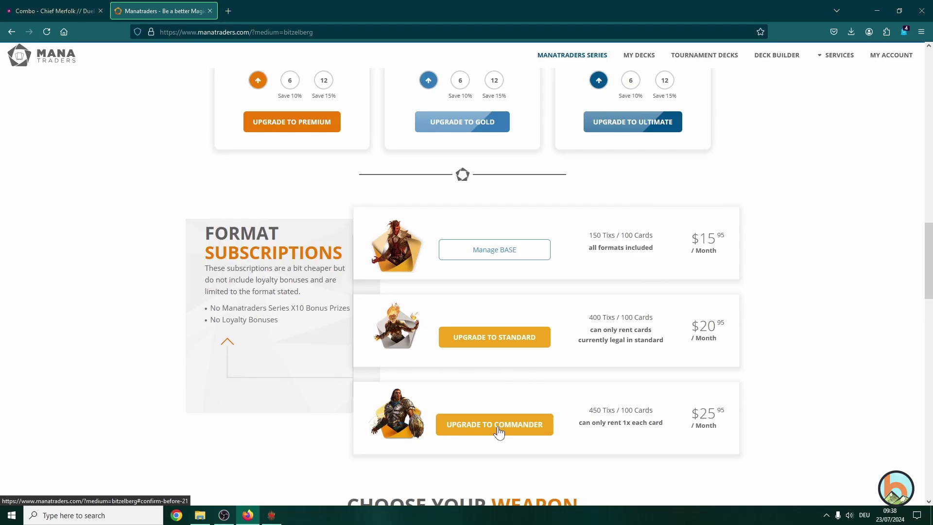
# - Close the $10.53 Commander upgrade quote unconfirmed and scroll back to the top of the home page
pyautogui.click(498, 430)
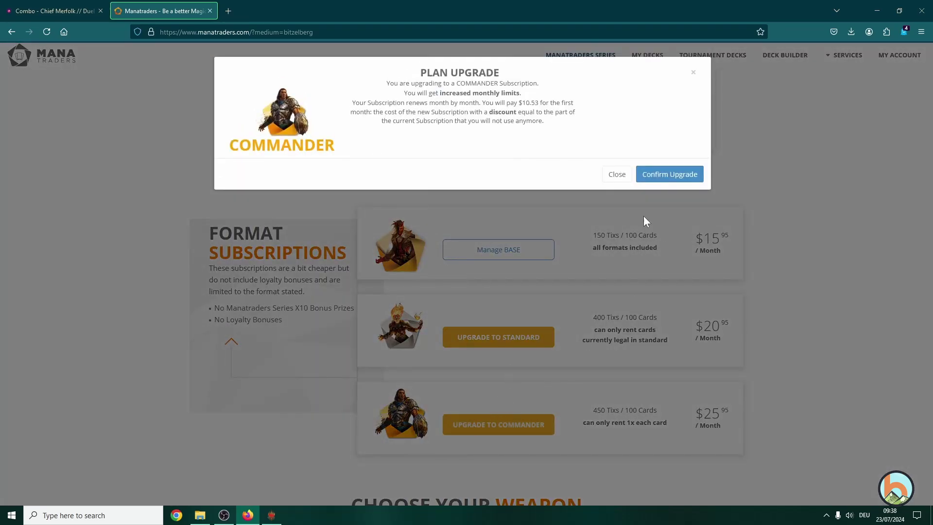
pyautogui.click(617, 175)
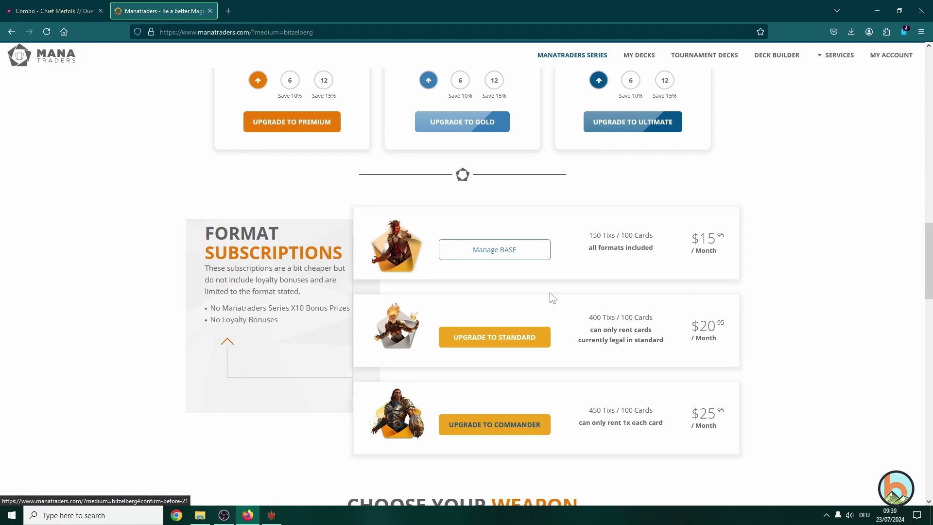
pyautogui.scroll(15, 538, 370)
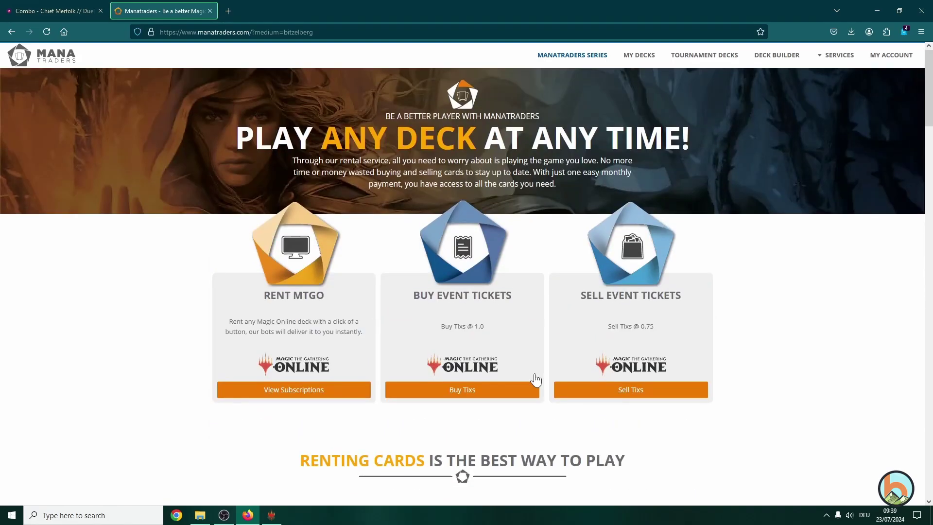
# - Visit the account area and the empty Deck Builder, then return to the White Weenie - Phelia Moxfield deck
pyautogui.click(887, 59)
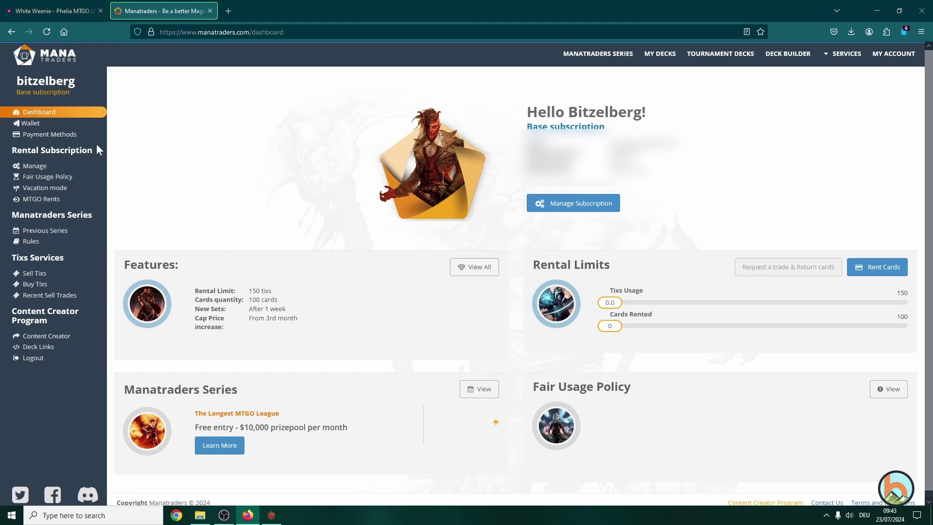
pyautogui.click(788, 63)
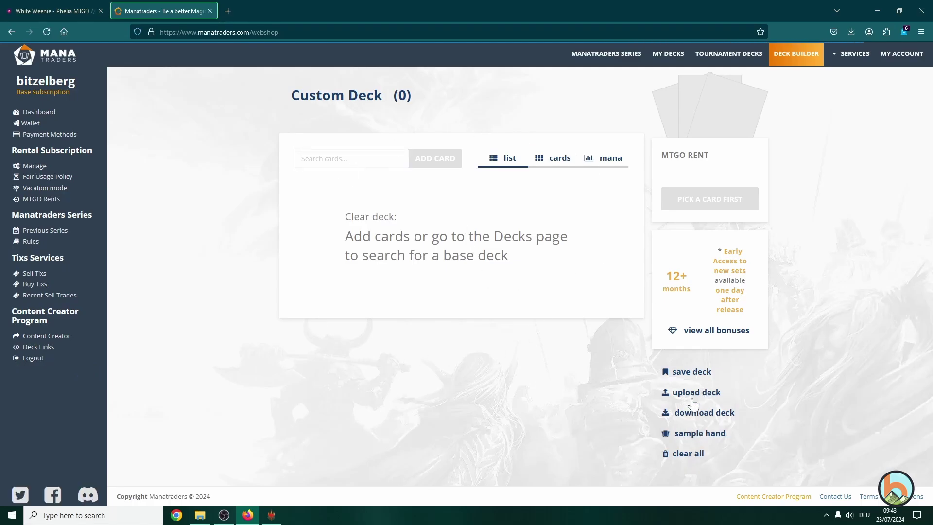
pyautogui.click(53, 10)
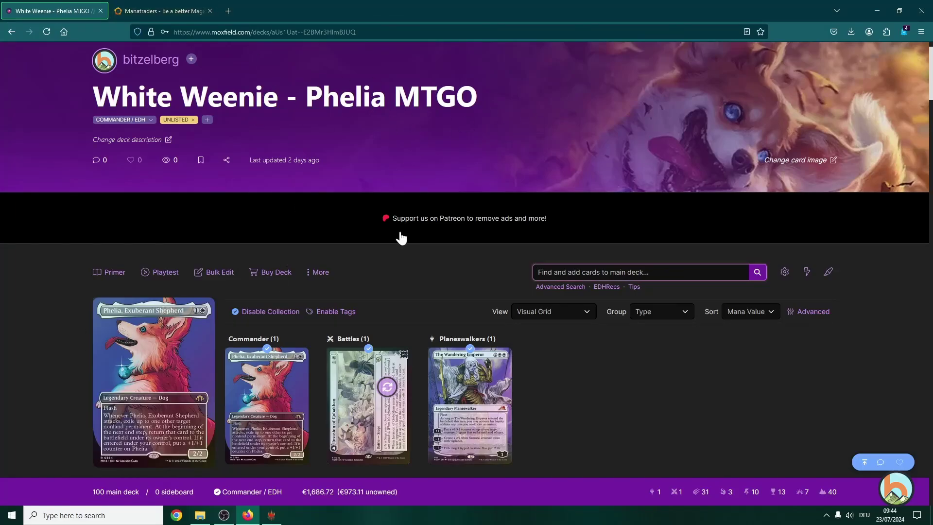
# - Browse the White Weenie - Phelia deck's cards, expanding the Considering section
pyautogui.scroll(-7, 402, 235)
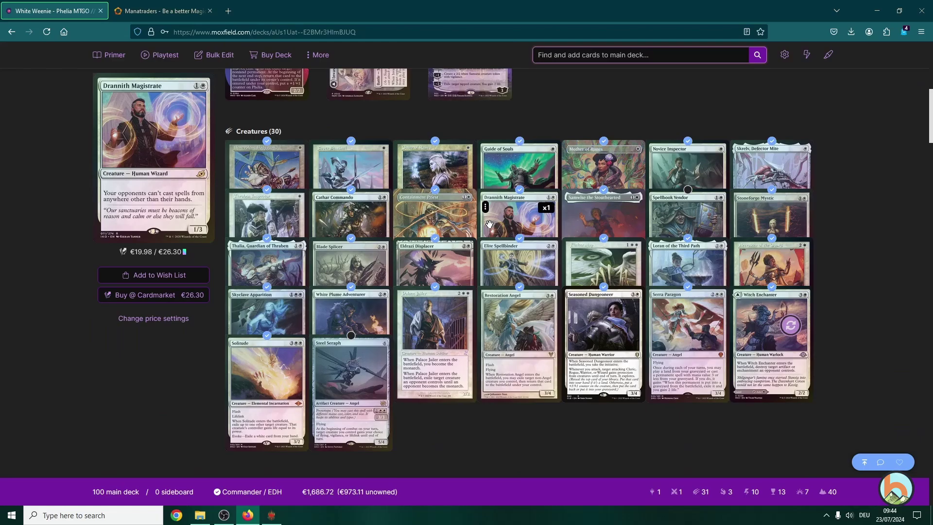
pyautogui.scroll(-10, 455, 255)
pyautogui.scroll(10, 451, 251)
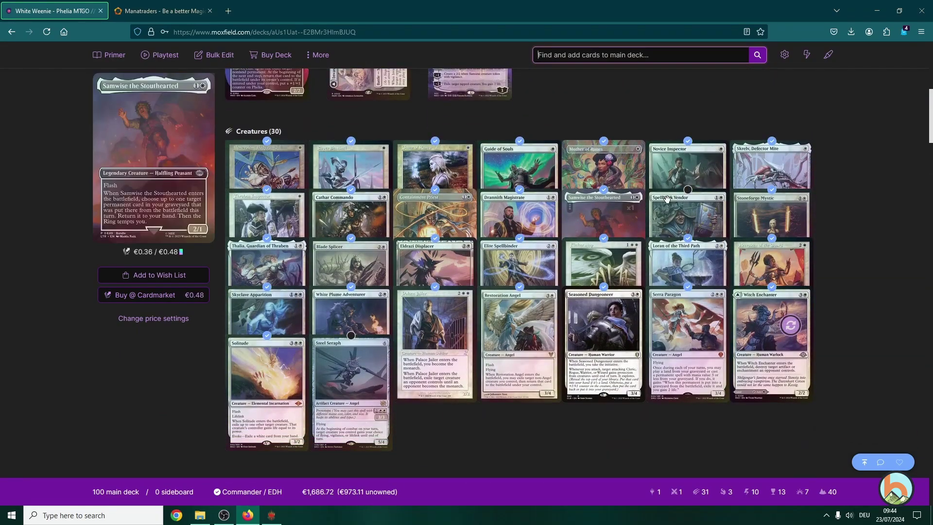
pyautogui.scroll(-10, 680, 211)
pyautogui.scroll(-4, 511, 253)
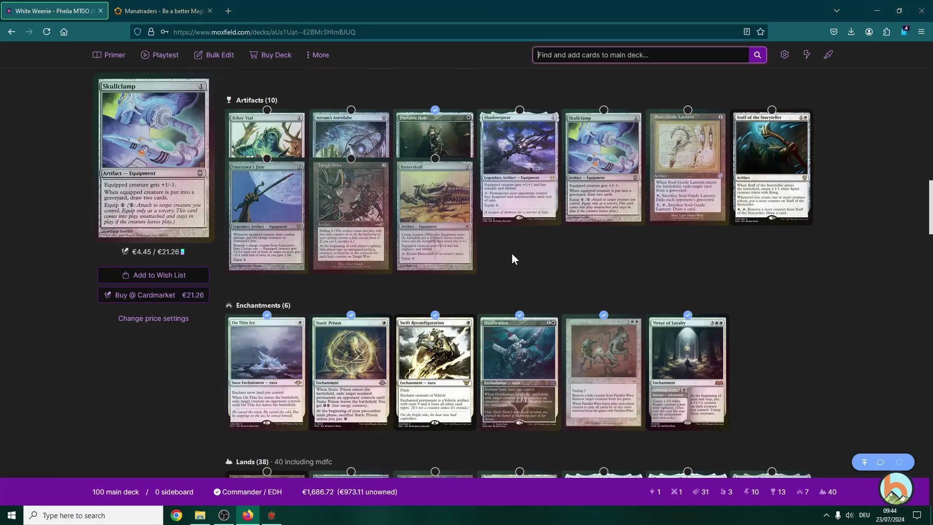
pyautogui.scroll(2, 369, 327)
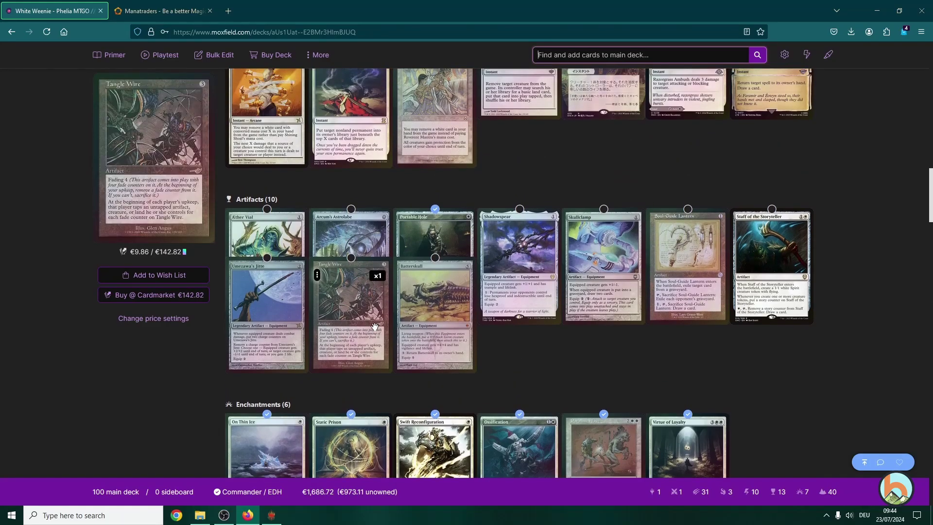
pyautogui.scroll(5, 374, 327)
pyautogui.scroll(-8, 353, 360)
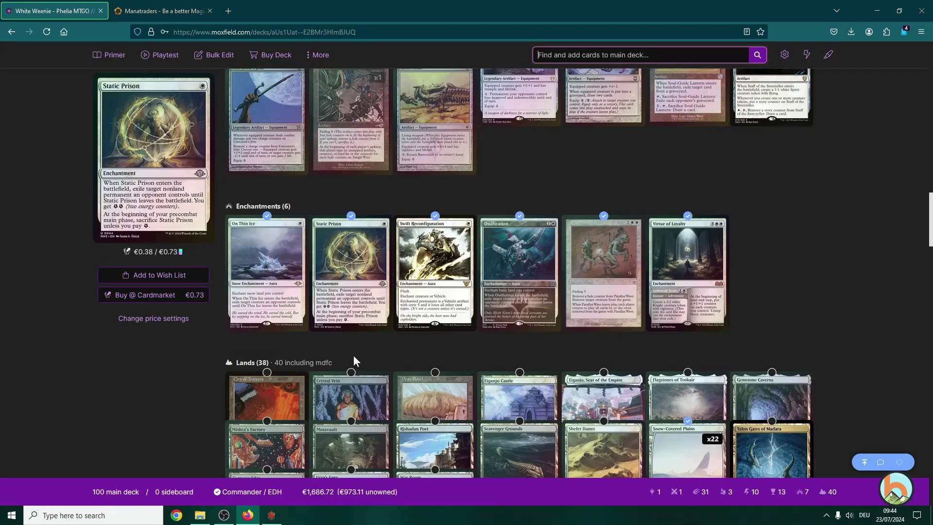
pyautogui.scroll(-12, 355, 357)
pyautogui.click(301, 222)
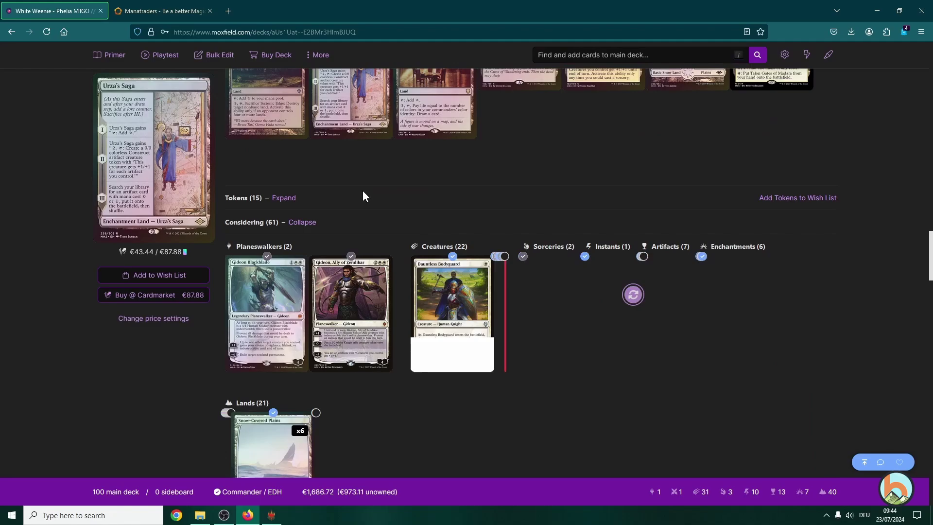
pyautogui.scroll(-5, 363, 192)
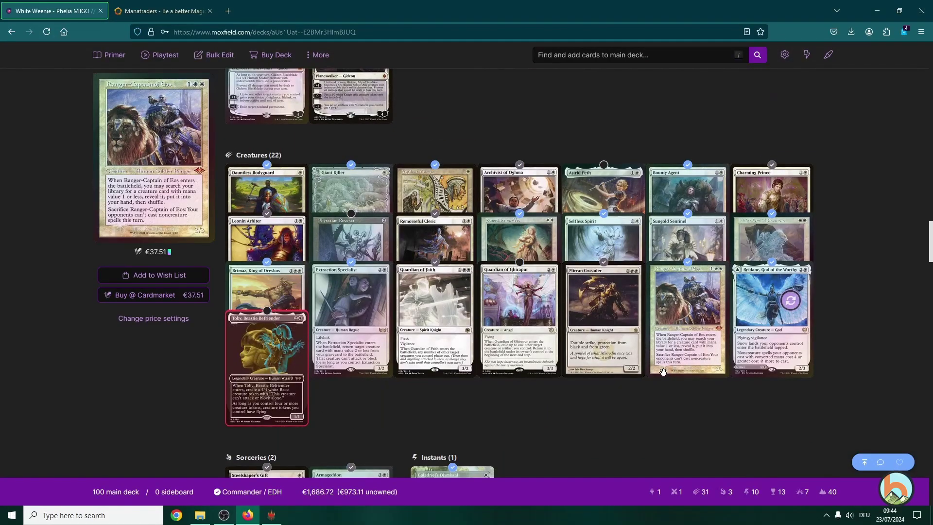
pyautogui.scroll(-6, 592, 189)
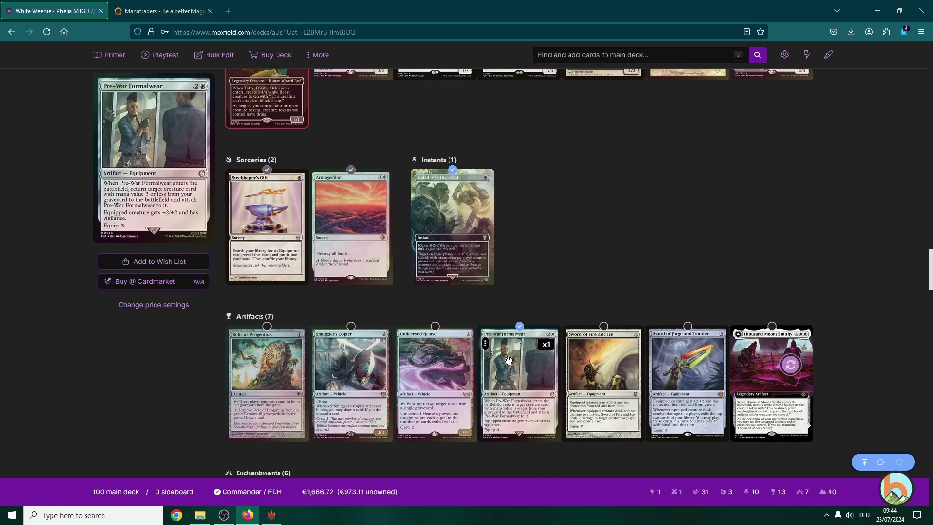
pyautogui.scroll(-3, 508, 361)
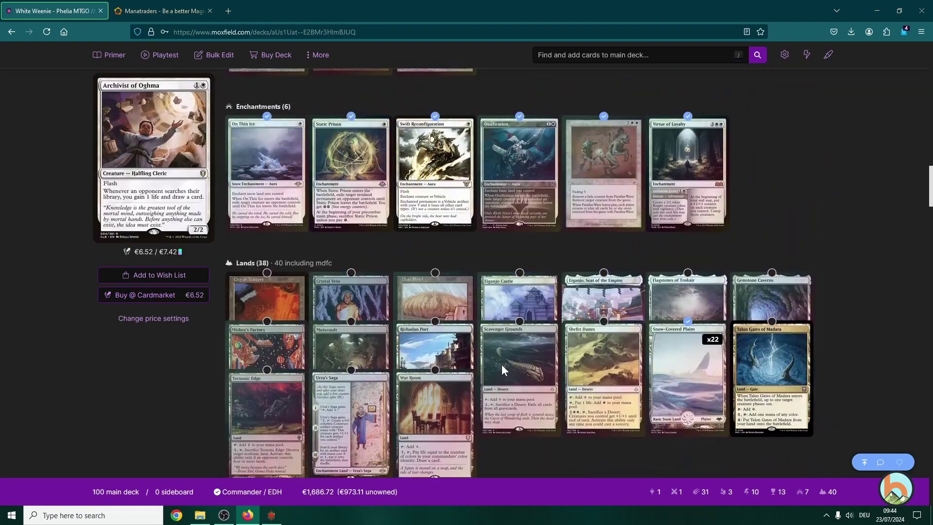
pyautogui.scroll(15, 502, 363)
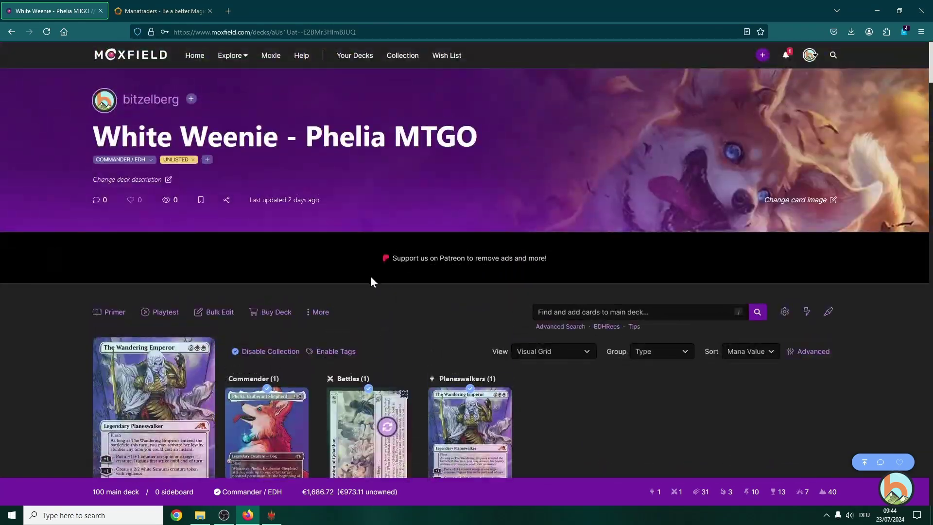
pyautogui.scroll(-2, 340, 253)
# - Export the deck and copy its list in MTGO format
pyautogui.click(318, 214)
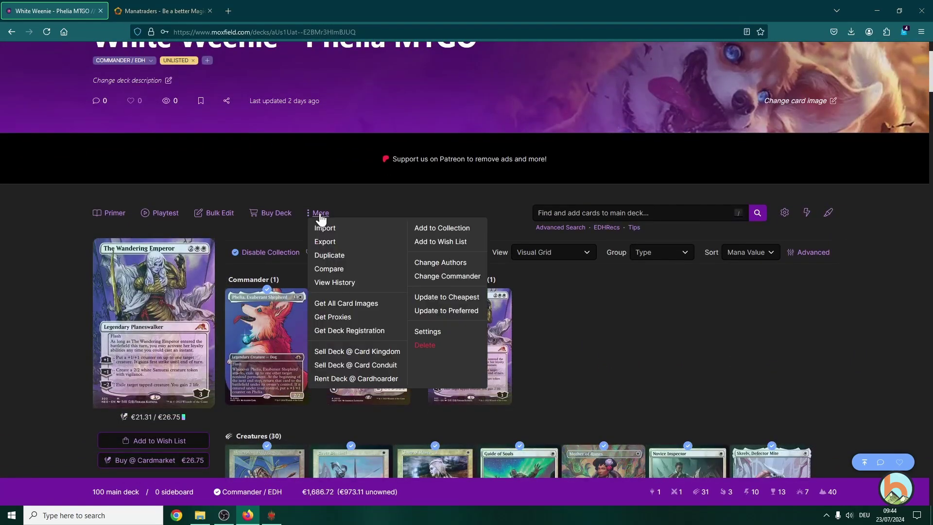
pyautogui.click(342, 242)
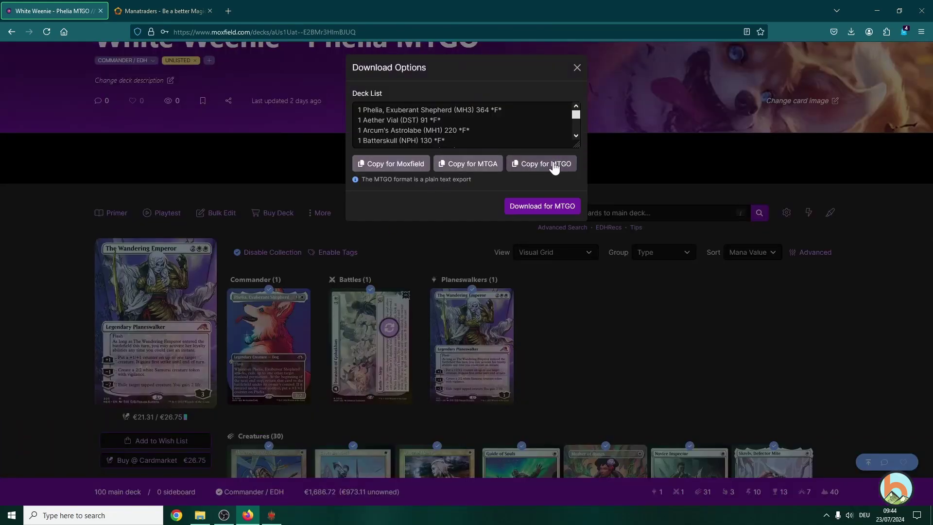
pyautogui.click(555, 168)
# - Paste the copied MTGO deck list into the Manatraders deck builder and import it
pyautogui.click(162, 14)
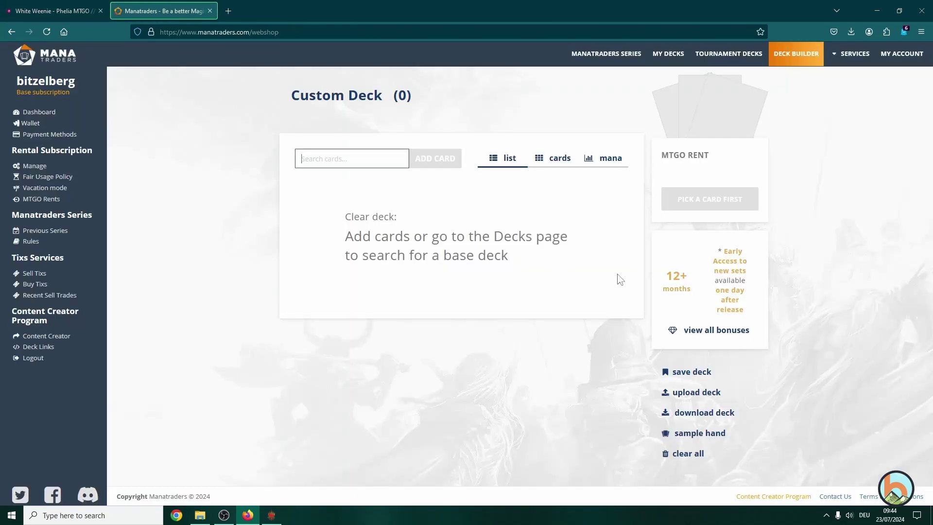
pyautogui.click(665, 392)
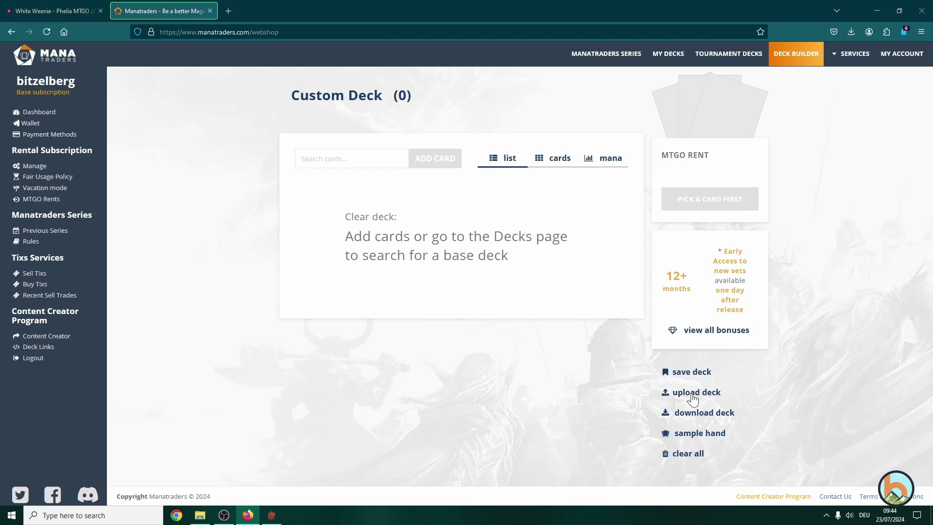
pyautogui.click(458, 227)
pyautogui.hotkey('ctrl', 'v')
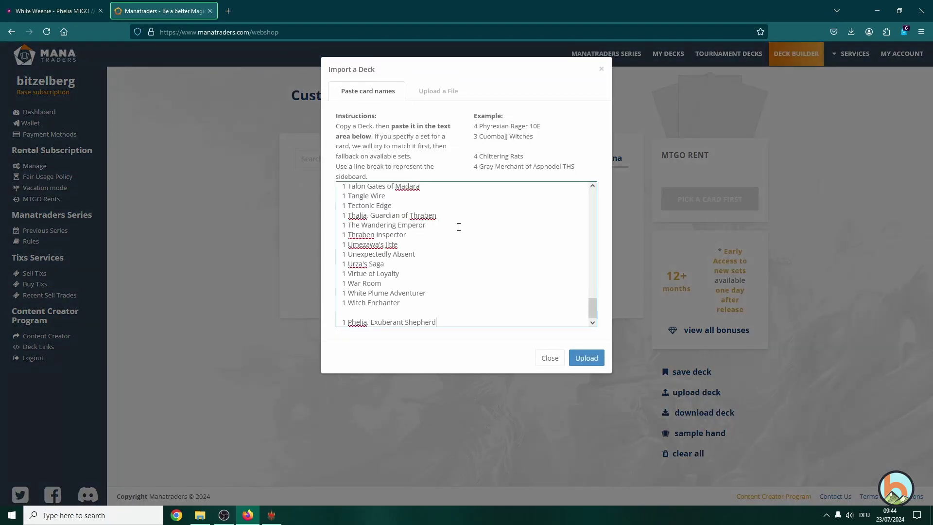
pyautogui.scroll(15, 462, 266)
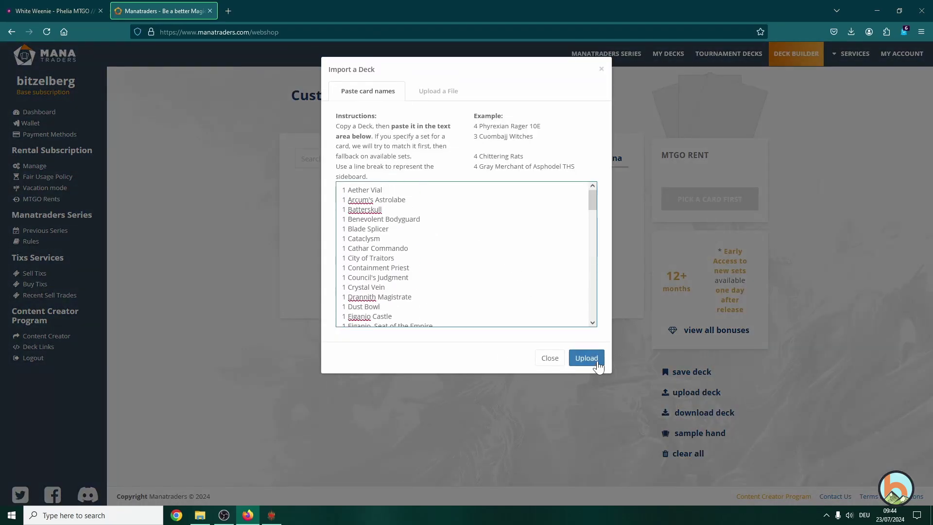
pyautogui.click(591, 358)
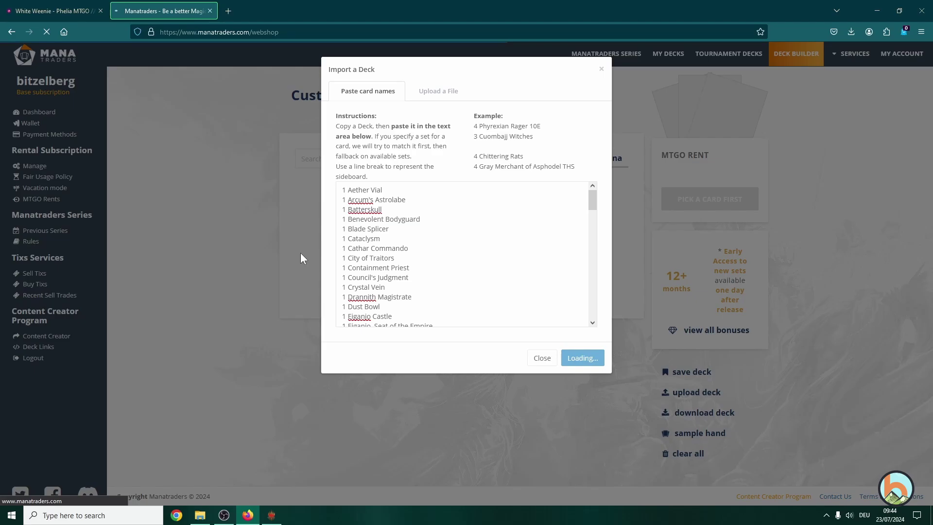
# - Review the imported 100-card deck, switching to mana-curve view and back to list view
pyautogui.scroll(-12, 282, 204)
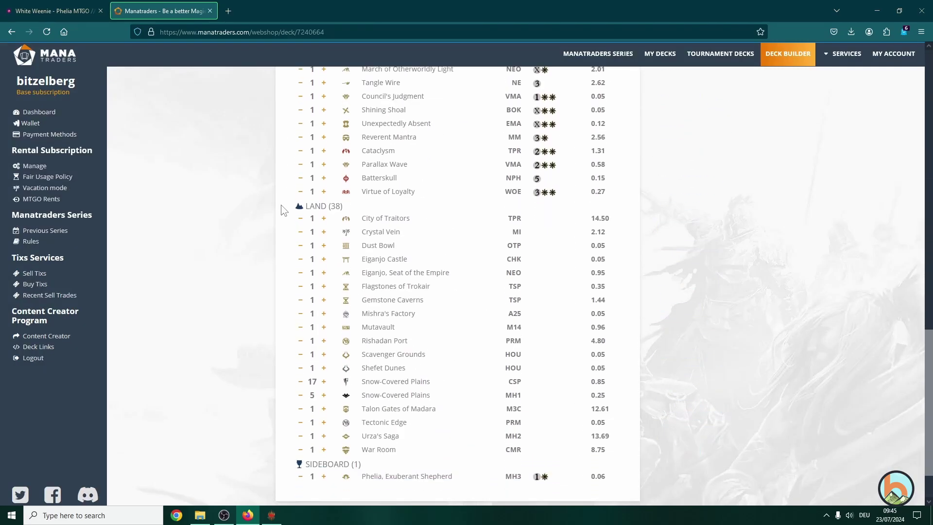
pyautogui.scroll(-2, 284, 228)
pyautogui.scroll(20, 414, 433)
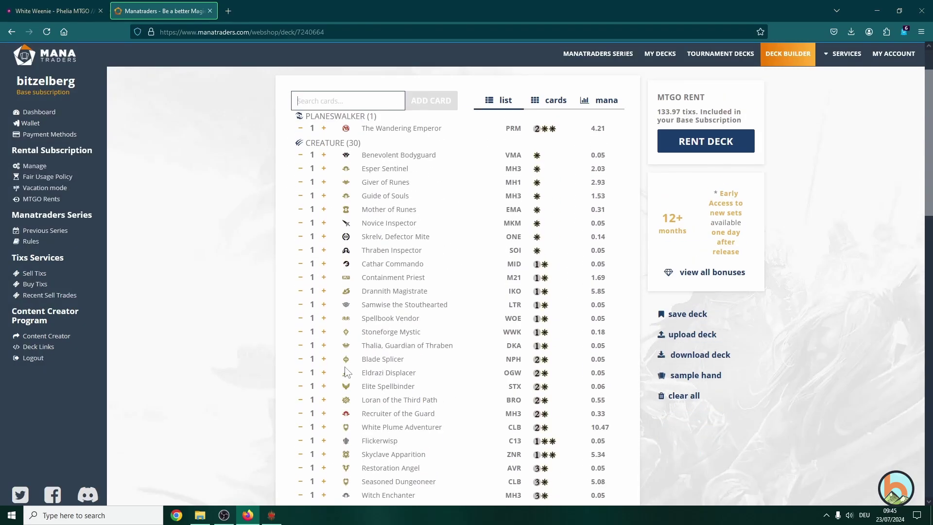
pyautogui.scroll(-5, 617, 211)
pyautogui.scroll(4, 617, 210)
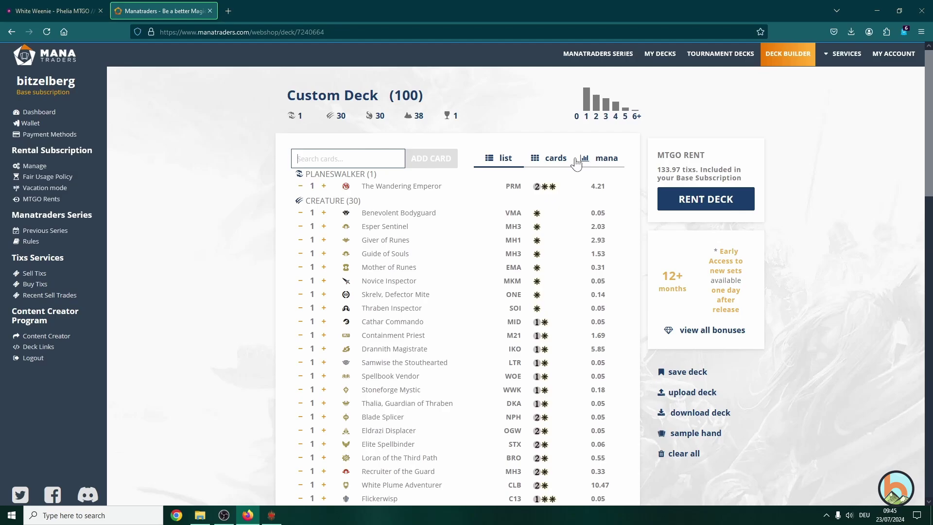
pyautogui.click(606, 164)
pyautogui.click(505, 158)
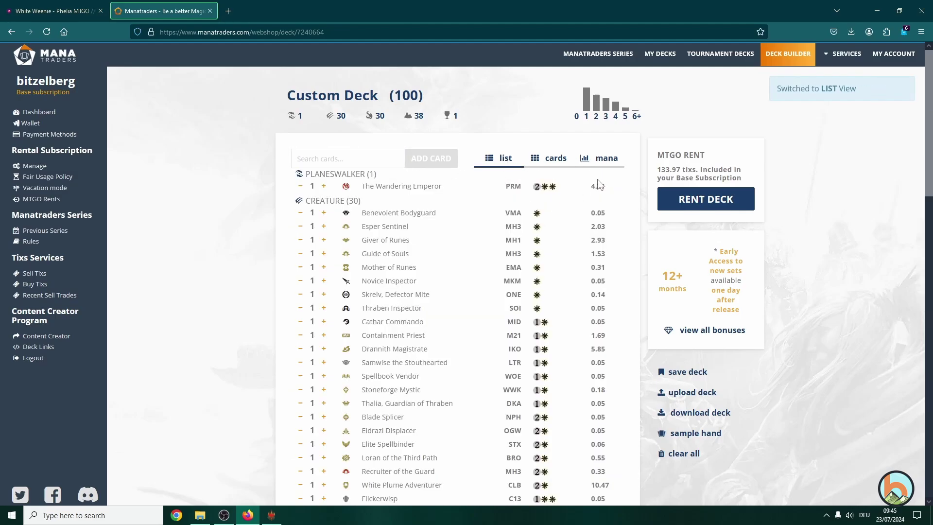
# - Inspect the White Plume Adventurer creature row and the City of Traitors land row
pyautogui.scroll(-4, 599, 185)
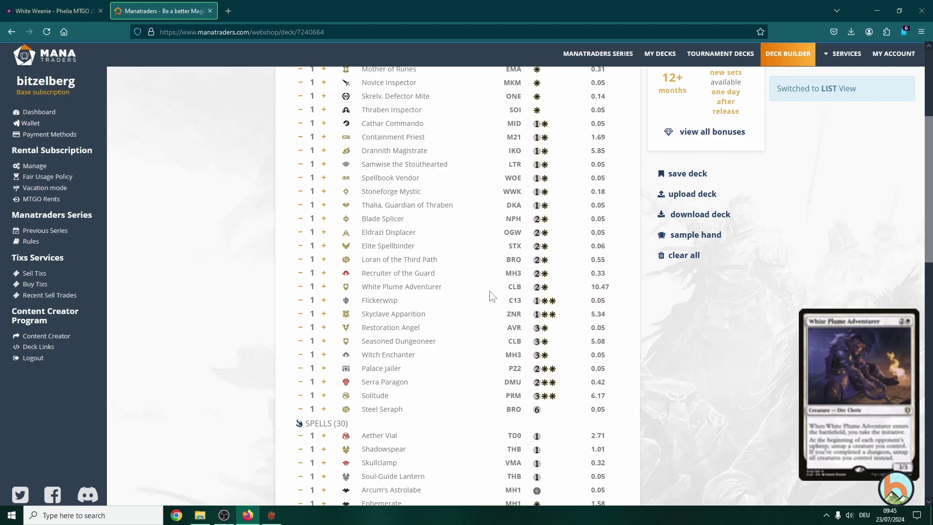
pyautogui.moveTo(608, 273); pyautogui.dragTo(309, 286)
pyautogui.click(603, 288)
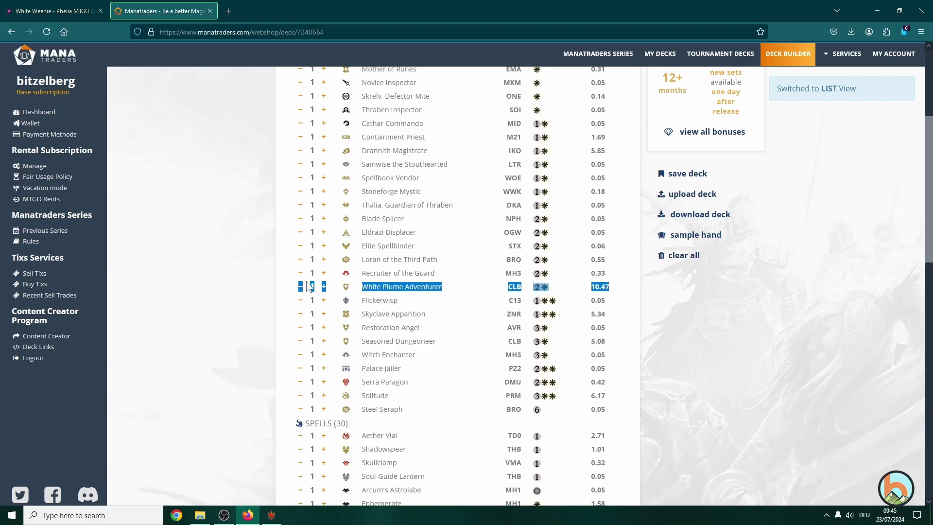
pyautogui.click(616, 289)
pyautogui.scroll(-5, 615, 287)
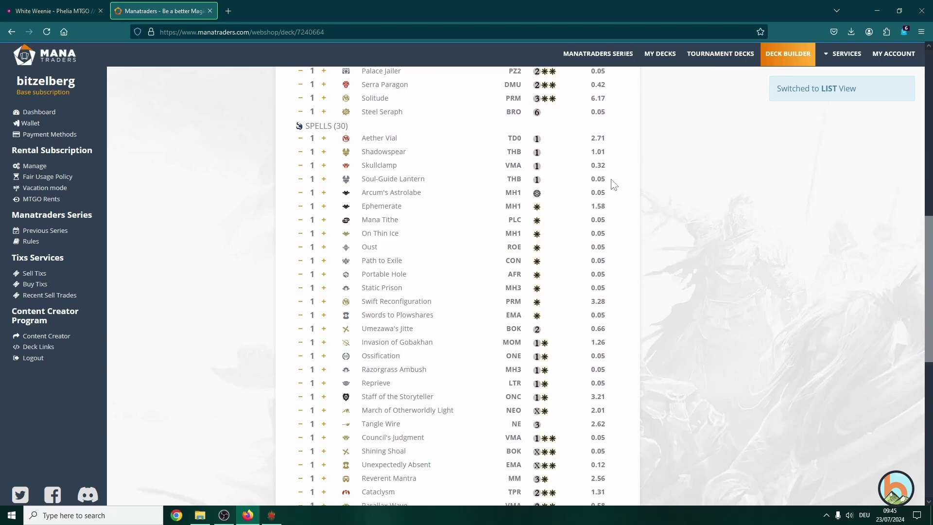
pyautogui.scroll(-3, 583, 294)
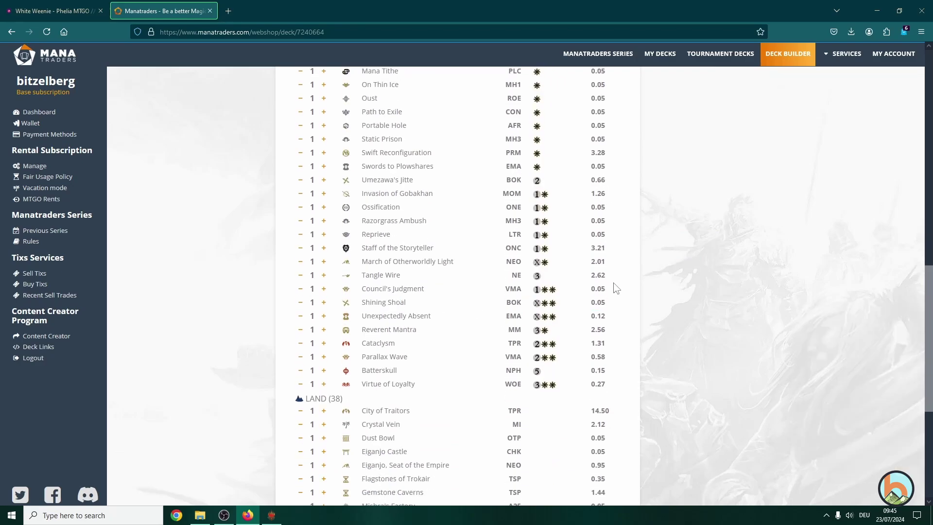
pyautogui.scroll(-4, 616, 287)
pyautogui.moveTo(609, 212); pyautogui.dragTo(311, 216)
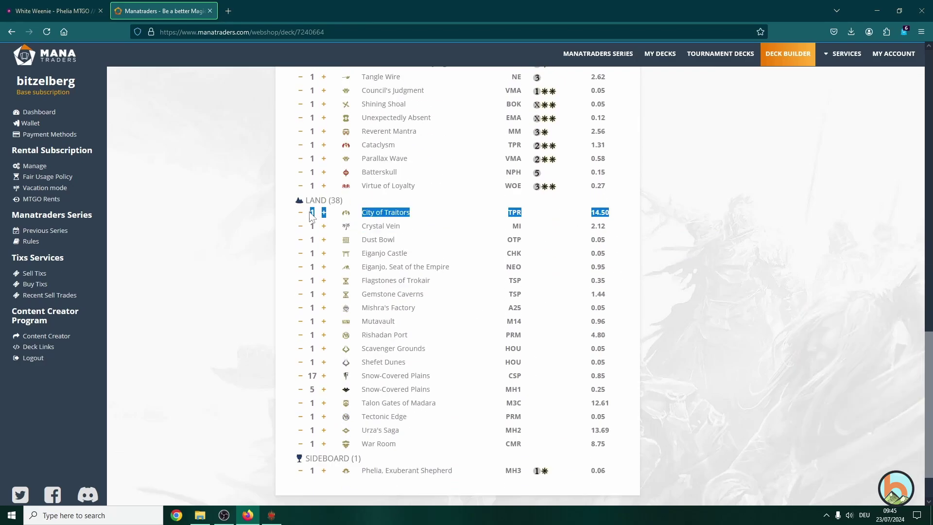
pyautogui.click(606, 216)
pyautogui.scroll(18, 620, 228)
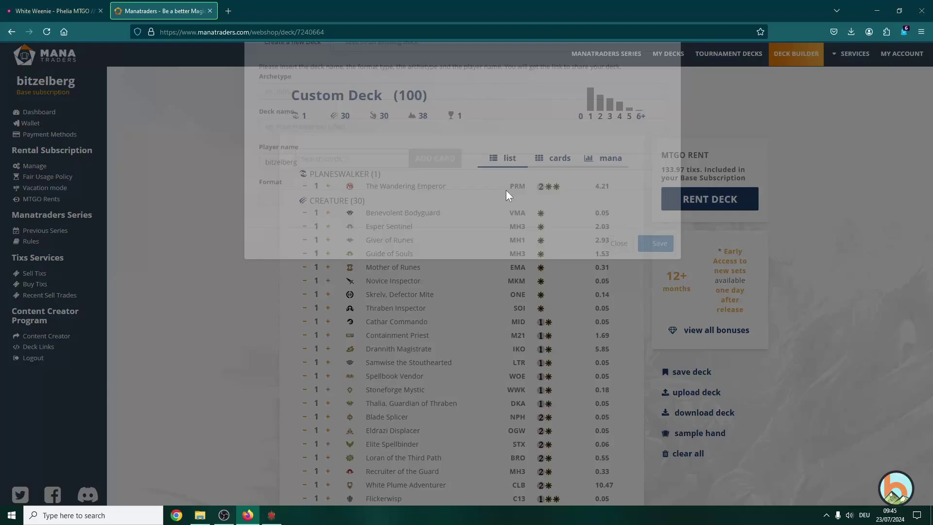
# - Step through the Archetype, Deck name, Player name and Format fields, then close the form unsaved
pyautogui.click(338, 141)
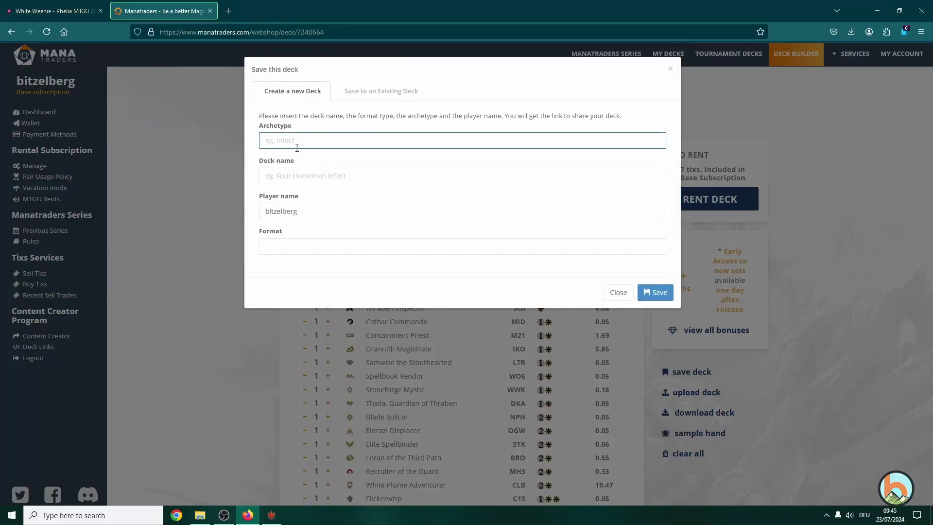
pyautogui.click(299, 174)
pyautogui.click(294, 211)
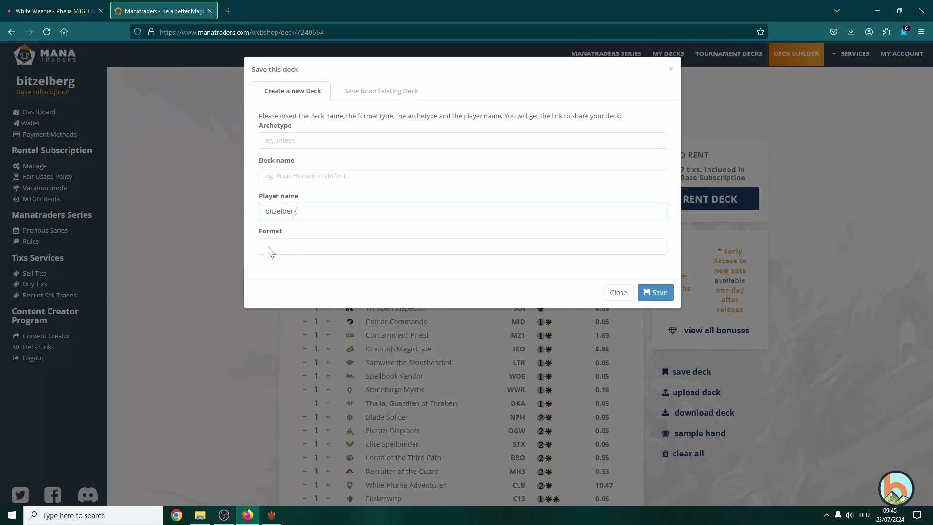
pyautogui.click(270, 246)
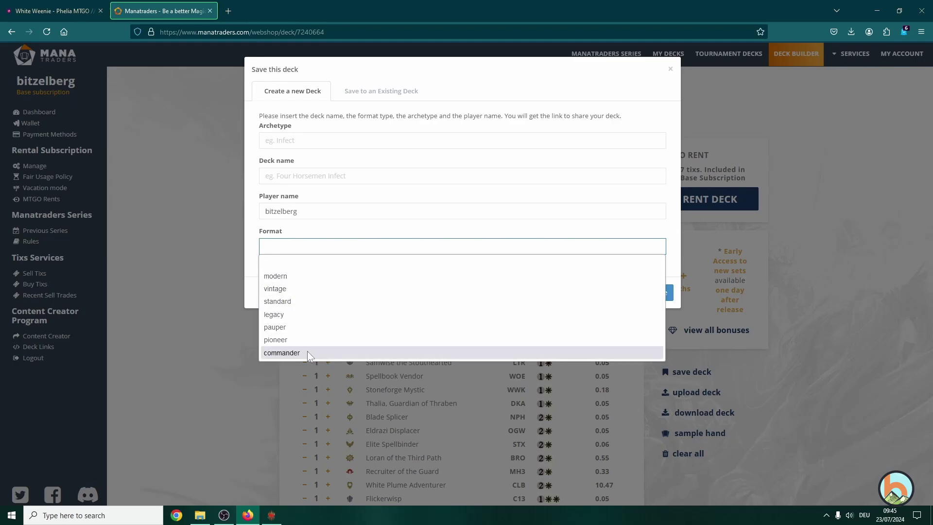
pyautogui.click(251, 252)
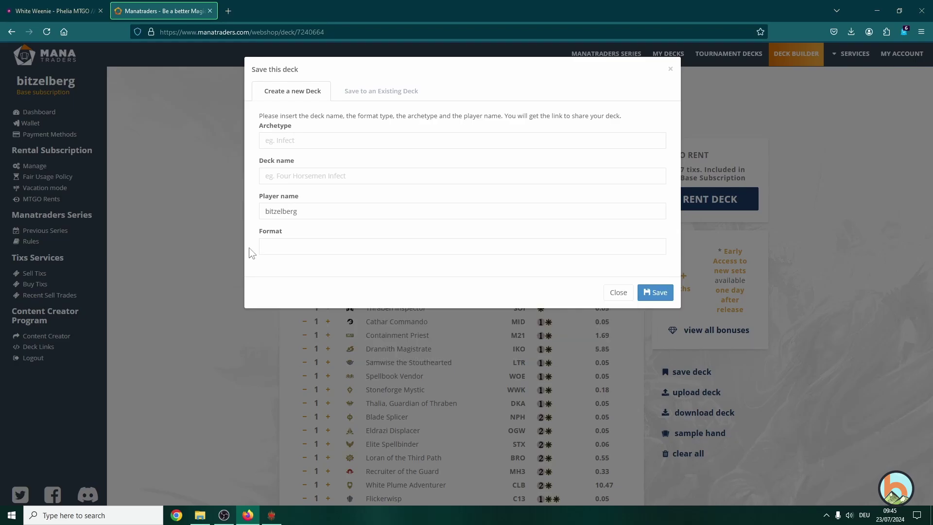
pyautogui.click(607, 292)
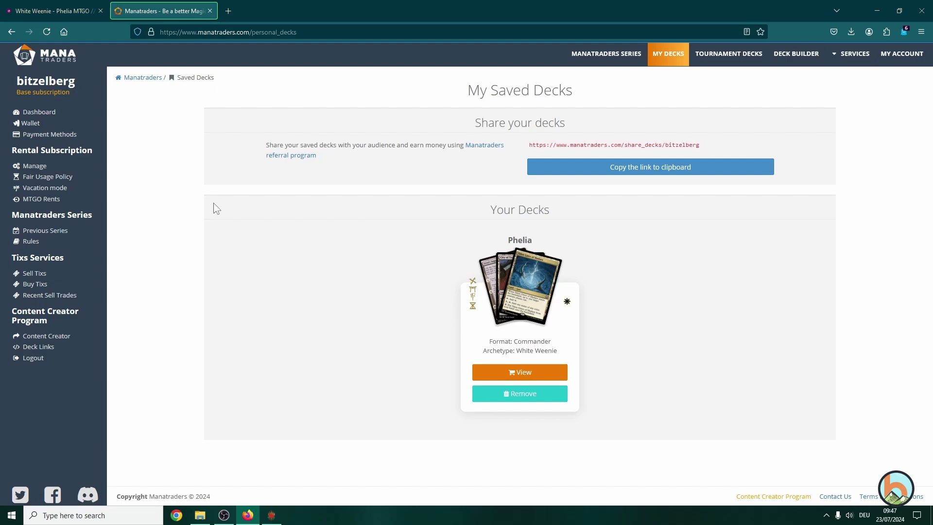
# - Add a trade binder named 'Duel Commander' with the white binder artwork in the MTGO collection
pyautogui.click(271, 515)
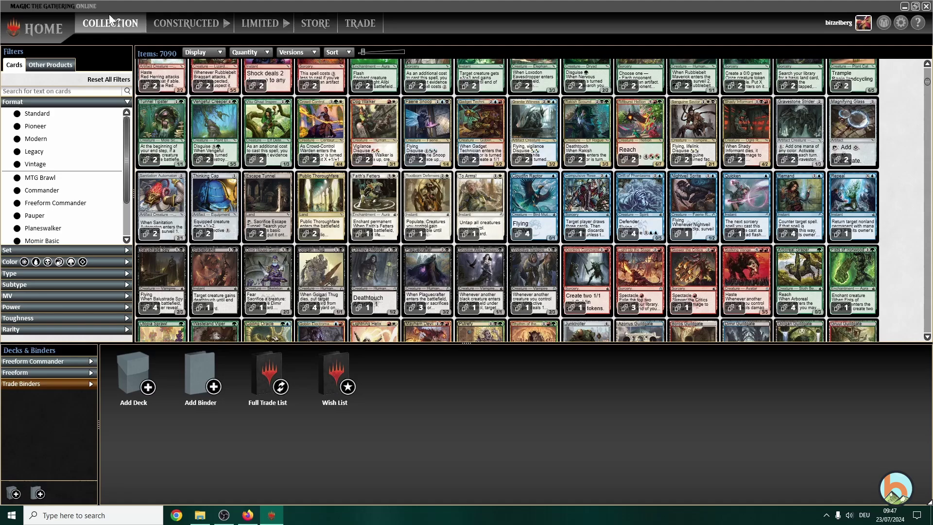
pyautogui.click(208, 373)
pyautogui.click(581, 258)
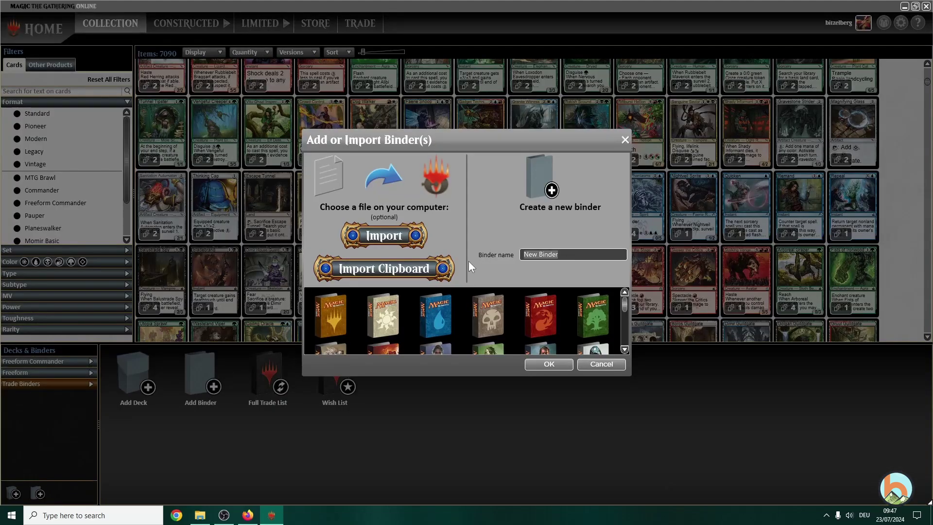
pyautogui.write('Duel Commander')
pyautogui.click(382, 311)
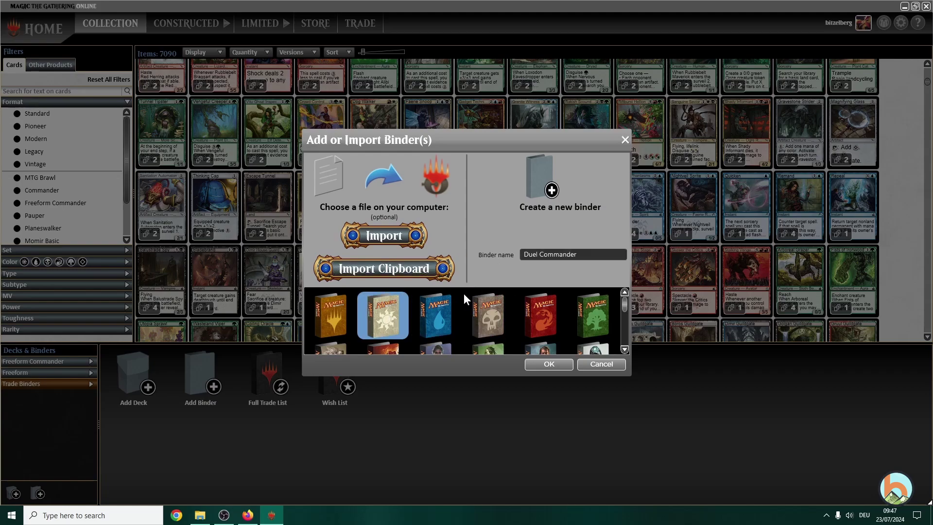
pyautogui.scroll(-1, 437, 299)
pyautogui.scroll(1, 415, 316)
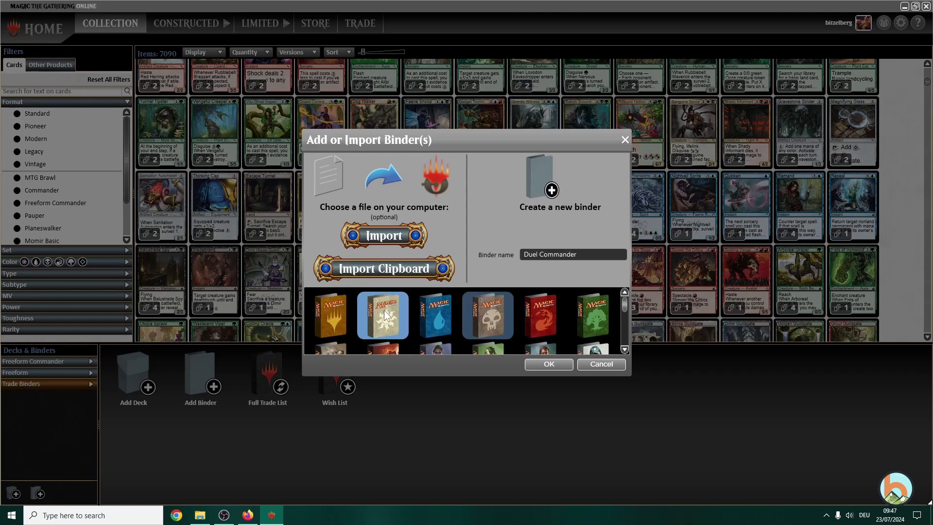
pyautogui.click(555, 366)
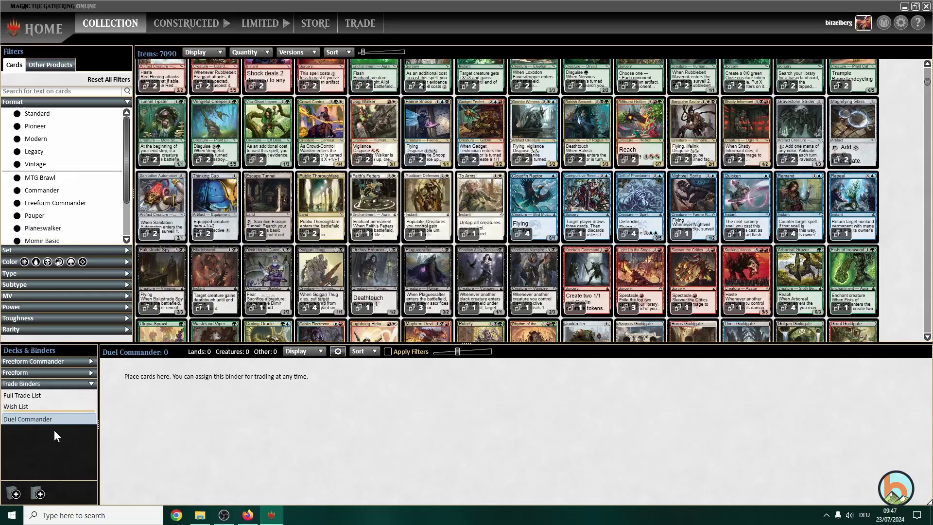
# - Open the saved Phelia deck, note its 133.97 tixs value, and confirm renting it to the MTGO account
pyautogui.click(254, 516)
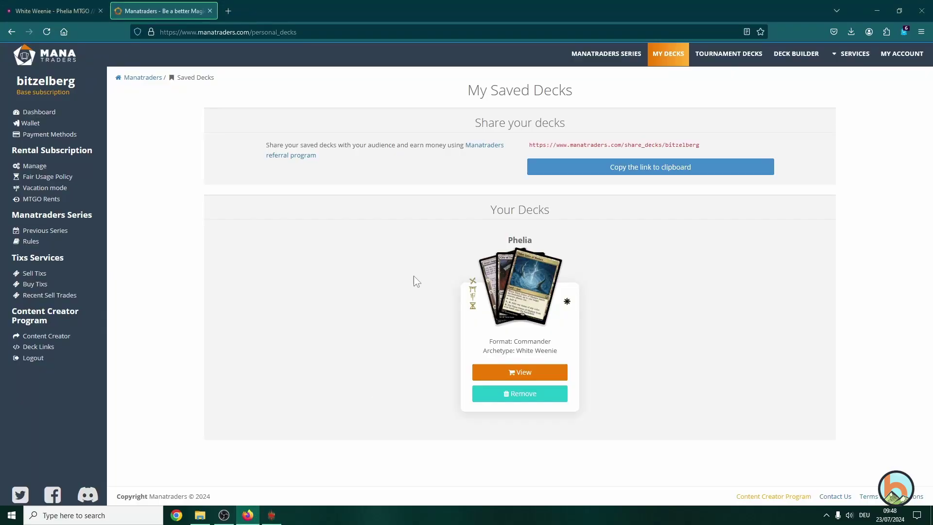
pyautogui.click(536, 376)
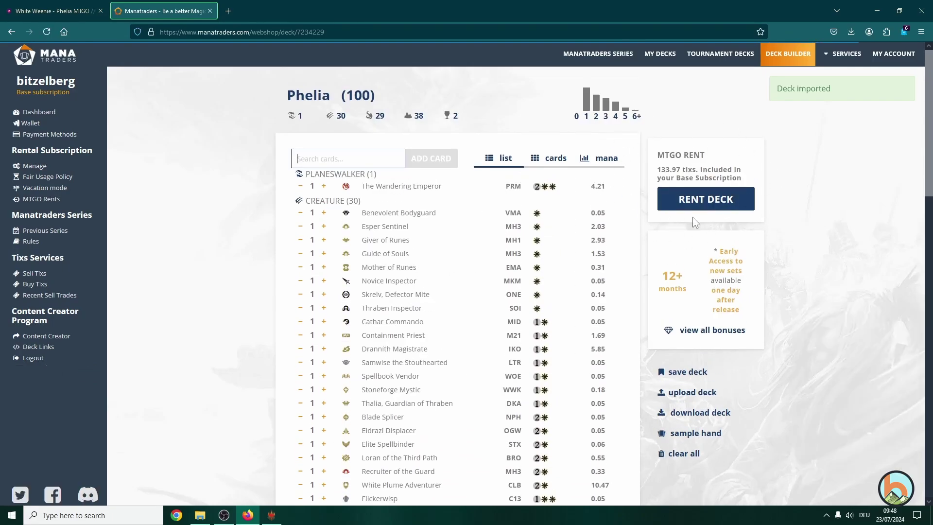
pyautogui.moveTo(658, 170); pyautogui.dragTo(699, 171)
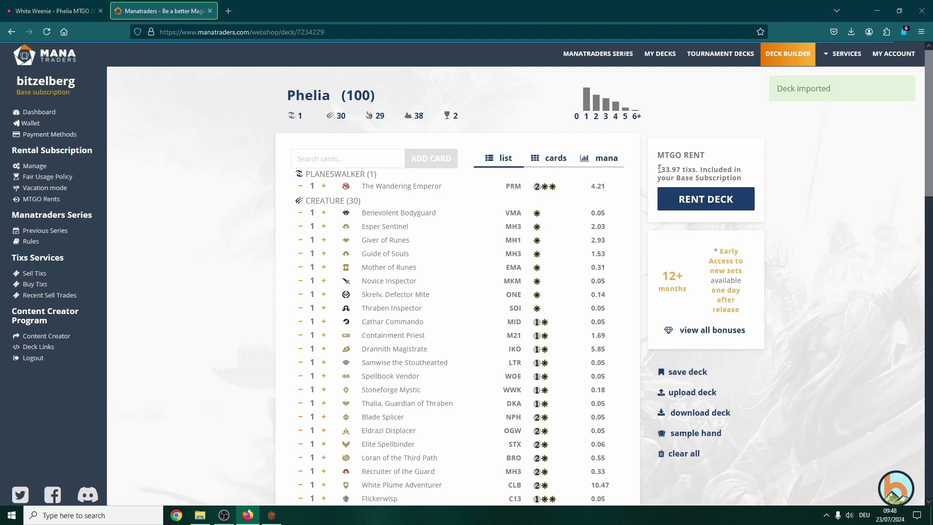
pyautogui.moveTo(659, 168); pyautogui.dragTo(697, 170)
pyautogui.click(701, 167)
pyautogui.scroll(-7, 590, 252)
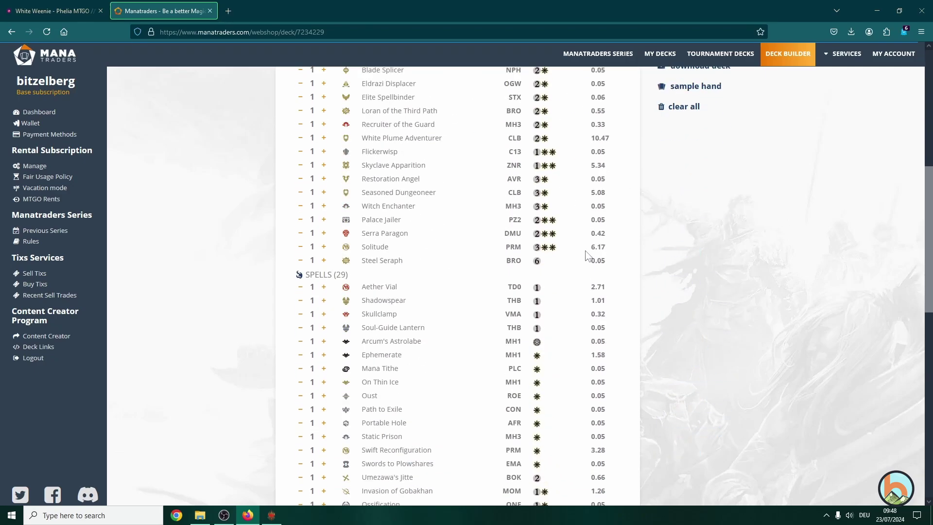
pyautogui.scroll(7, 586, 256)
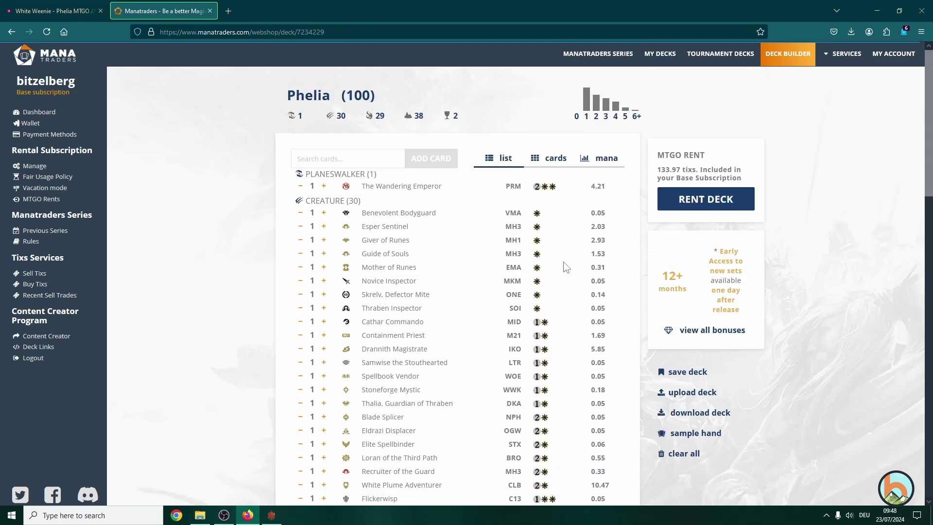
pyautogui.click(689, 199)
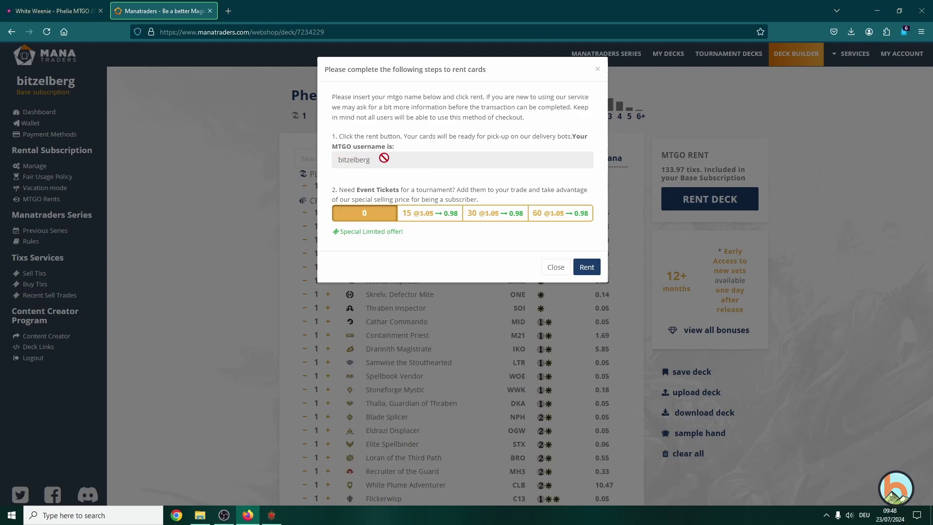
pyautogui.click(585, 267)
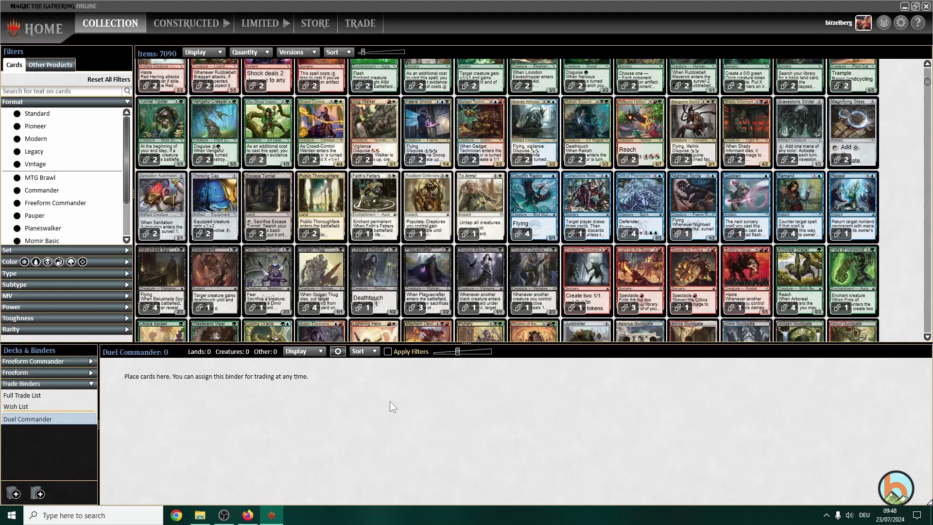
# - Request the trade with the delivery bot and accept it in MTGO using the Duel Commander binder
pyautogui.click(247, 515)
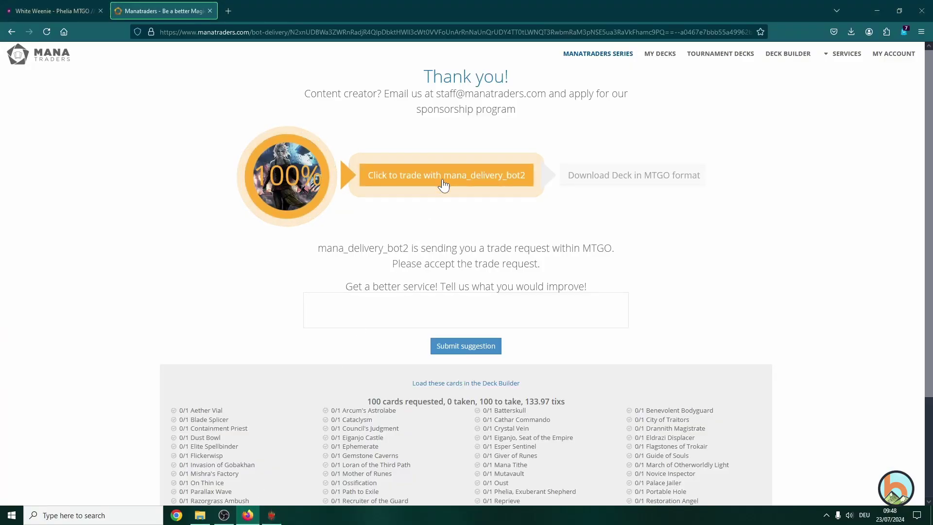
pyautogui.click(443, 184)
pyautogui.click(271, 515)
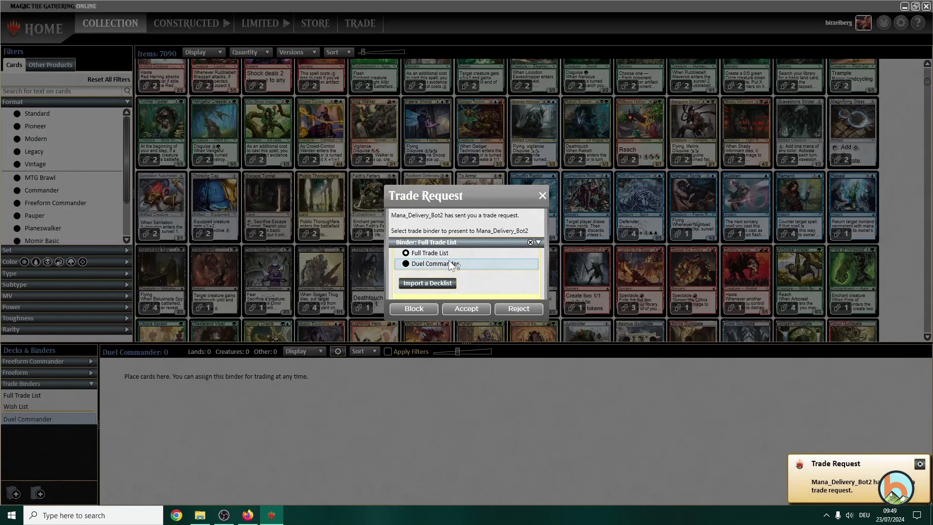
pyautogui.click(423, 263)
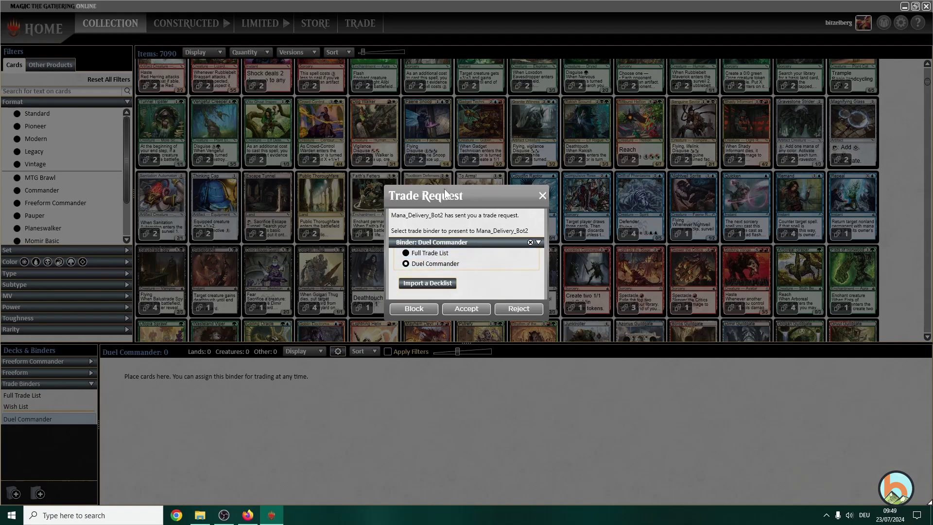
pyautogui.moveTo(444, 194); pyautogui.dragTo(383, 332)
pyautogui.click(369, 390)
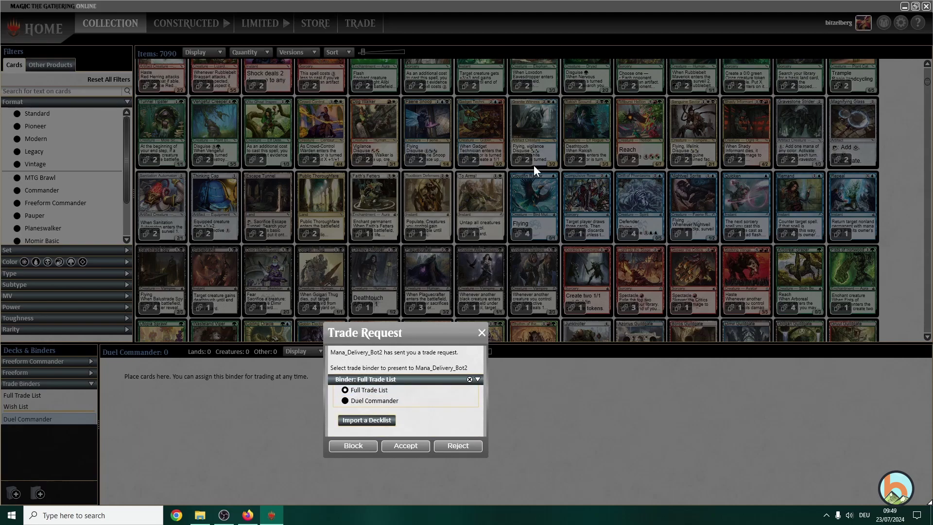
pyautogui.moveTo(426, 332); pyautogui.dragTo(445, 293)
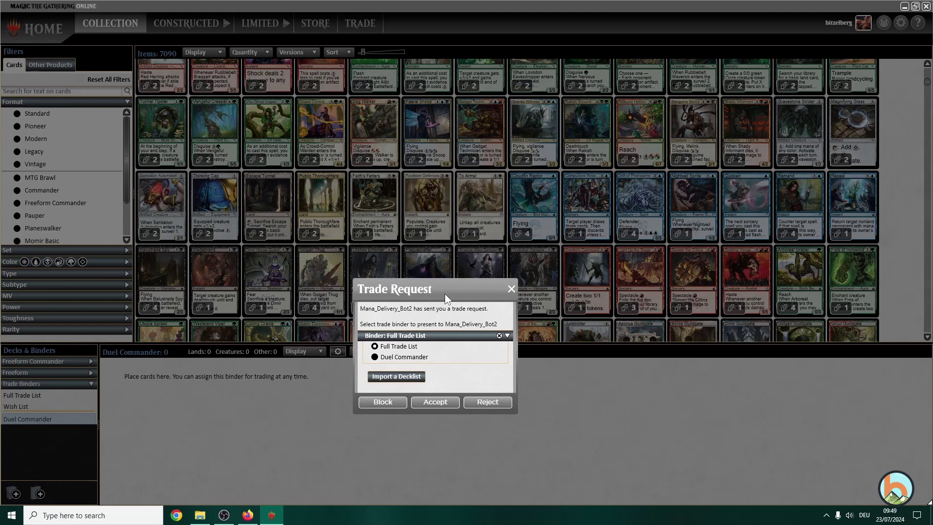
pyautogui.click(411, 360)
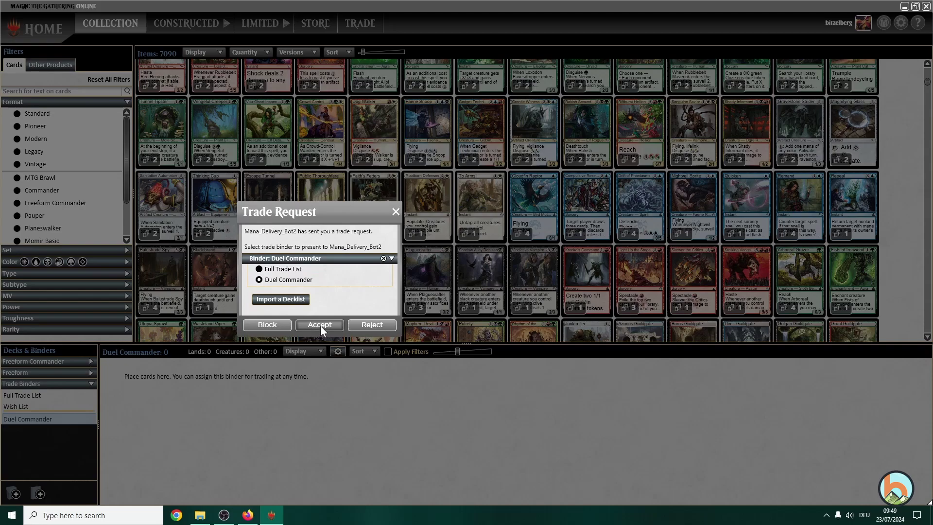
pyautogui.click(320, 324)
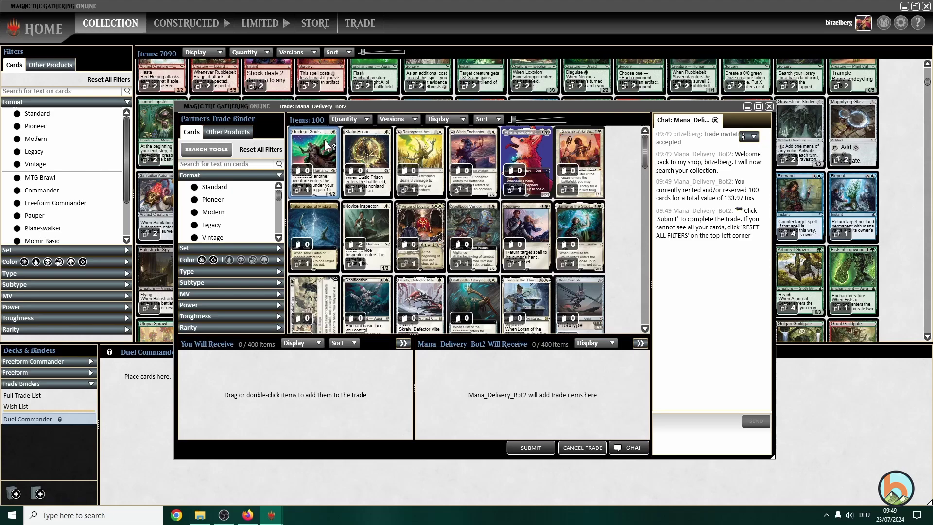
# - Move all 100 of Mana_Delivery_Bot2's cards into You Will Receive and submit the trade
pyautogui.moveTo(325, 144)
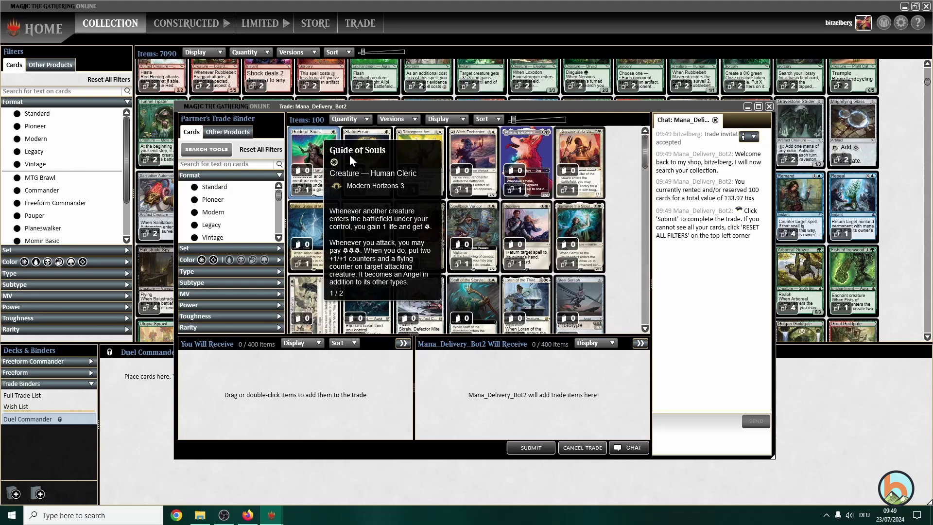
pyautogui.hotkey('ctrl', 'a')
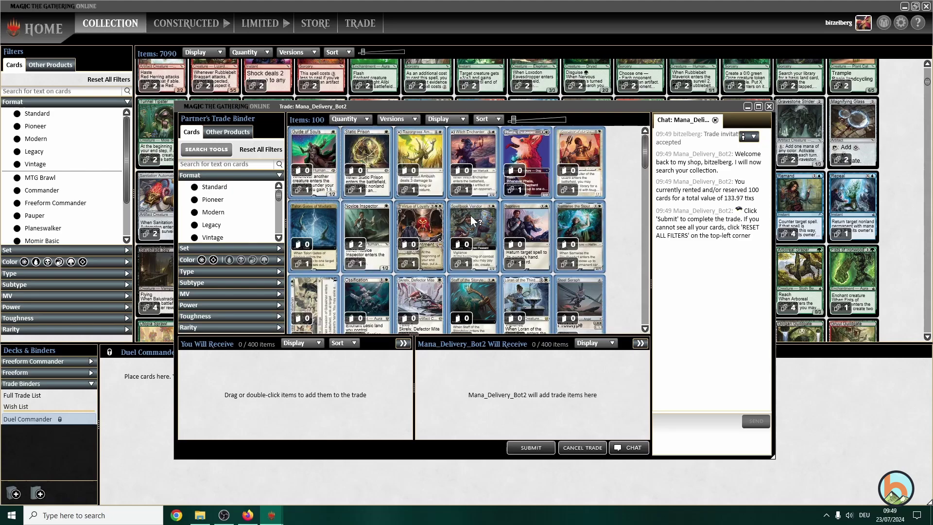
pyautogui.moveTo(474, 215); pyautogui.dragTo(284, 390)
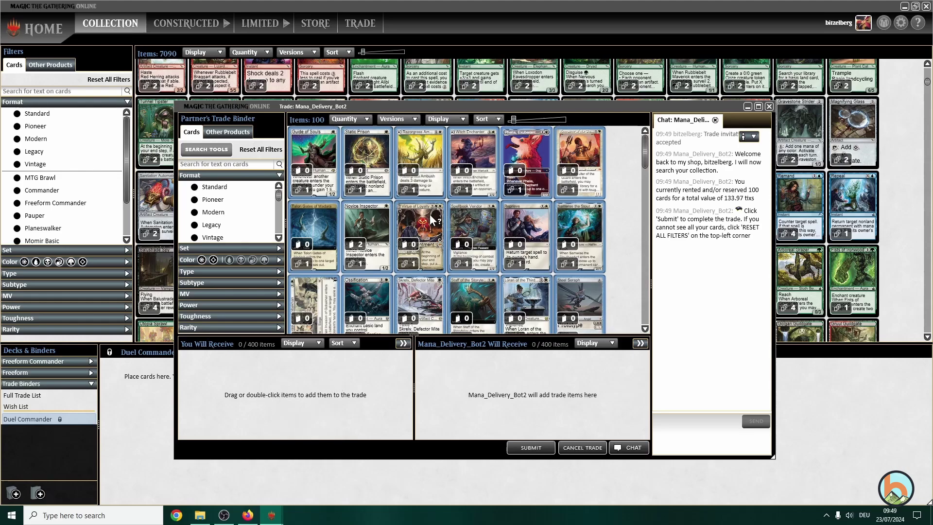
pyautogui.moveTo(431, 219); pyautogui.dragTo(288, 397)
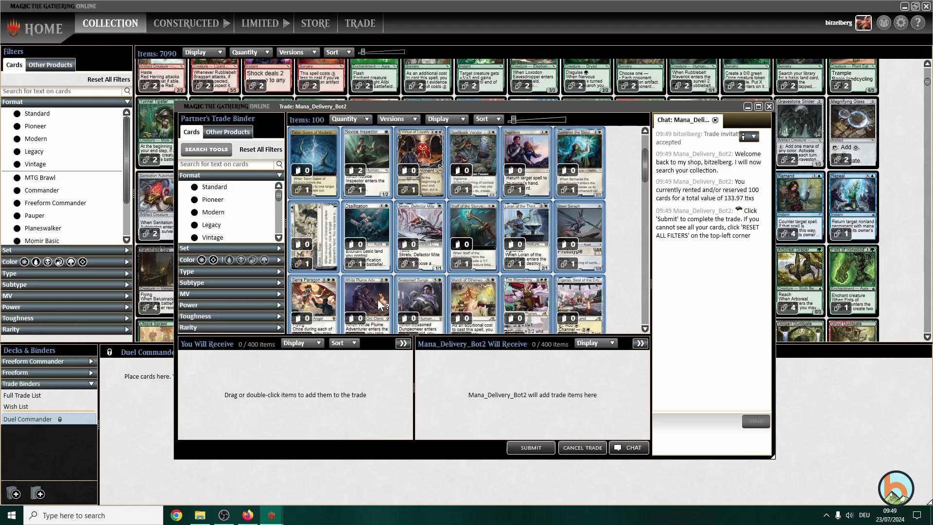
pyautogui.moveTo(480, 235); pyautogui.dragTo(297, 412)
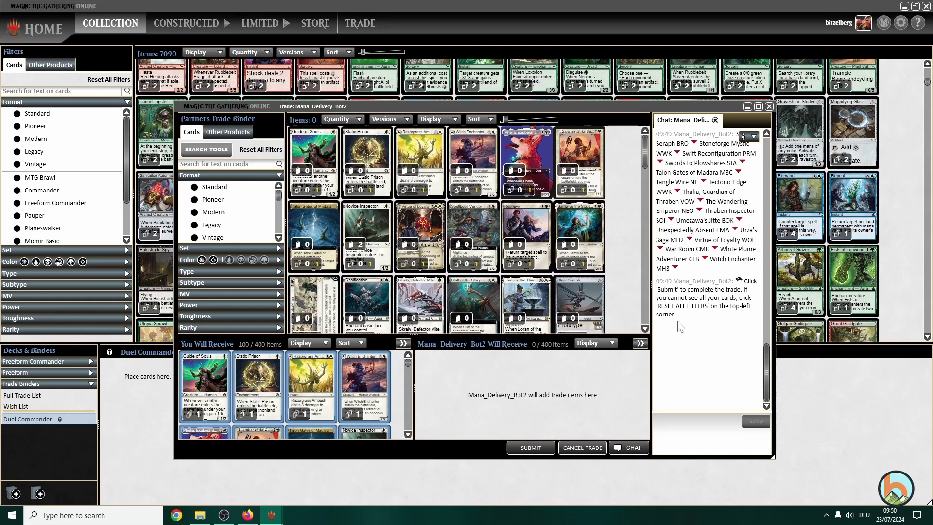
pyautogui.click(519, 444)
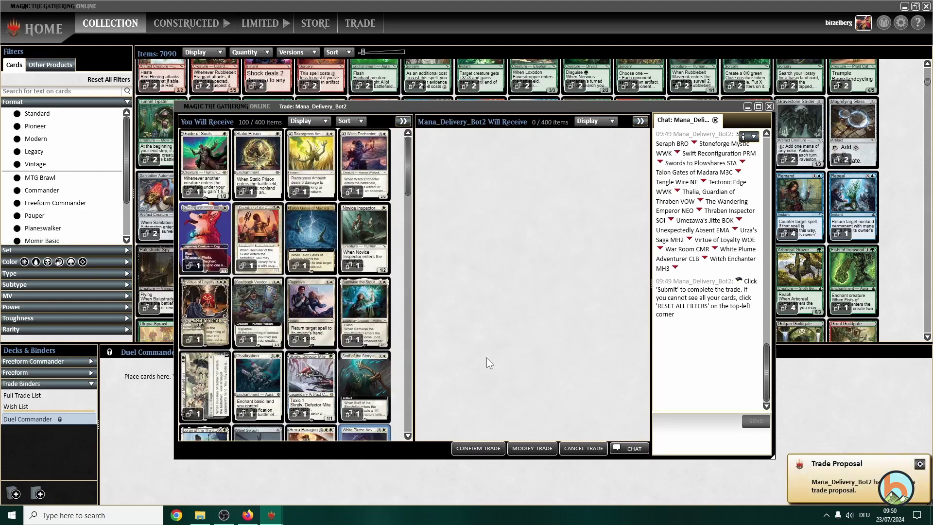
# - Confirm the trade and dismiss the chat and the 100-card Added to your Collection summary
pyautogui.click(481, 446)
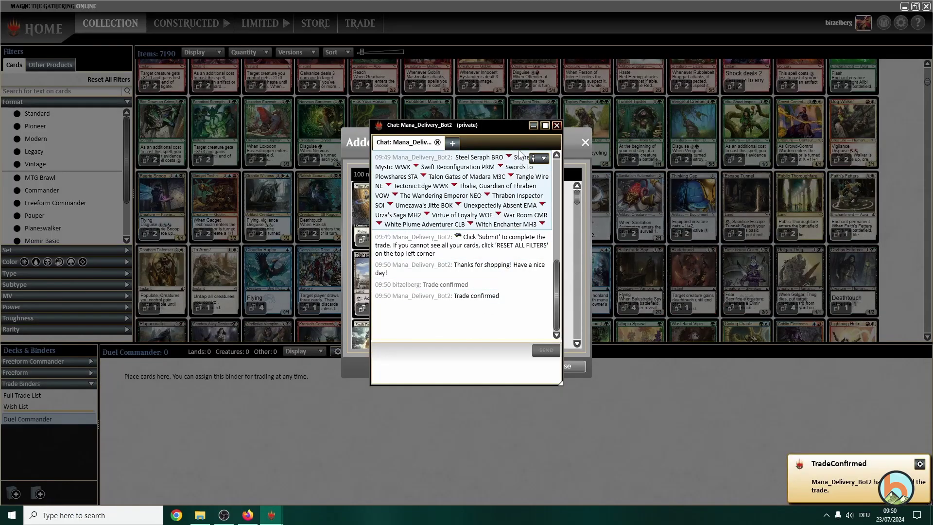
pyautogui.click(557, 125)
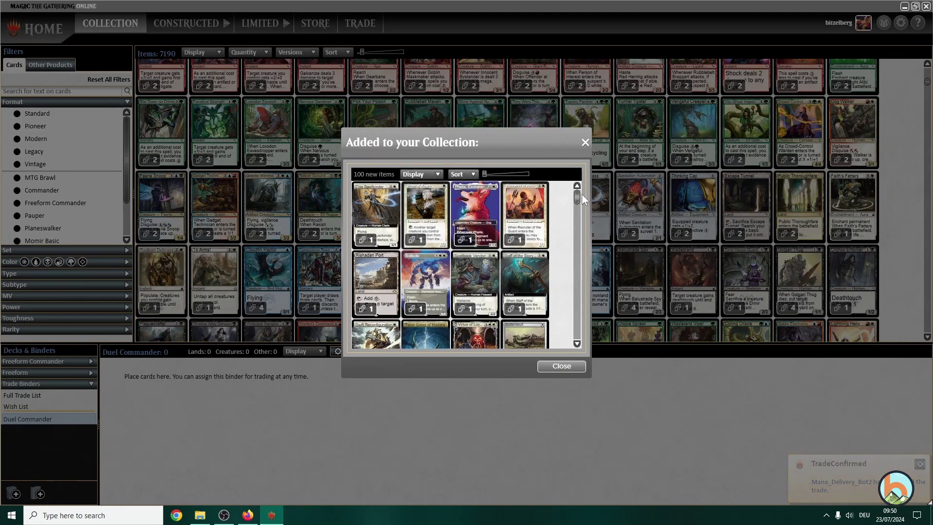
pyautogui.moveTo(575, 237); pyautogui.dragTo(571, 322)
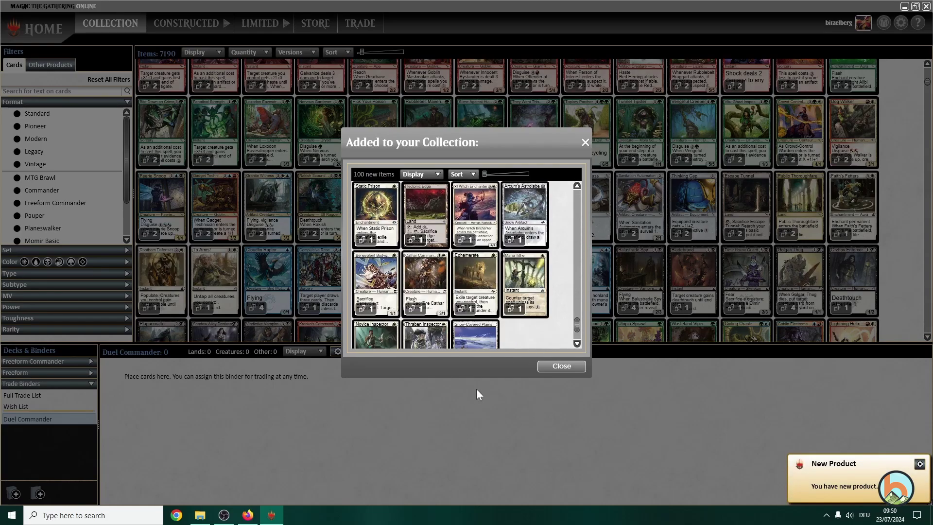
pyautogui.click(561, 366)
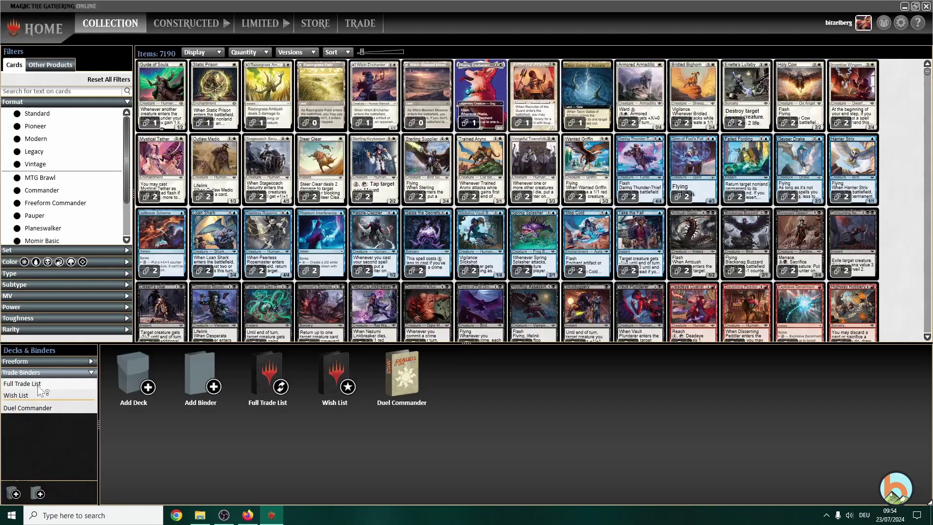
pyautogui.click(29, 408)
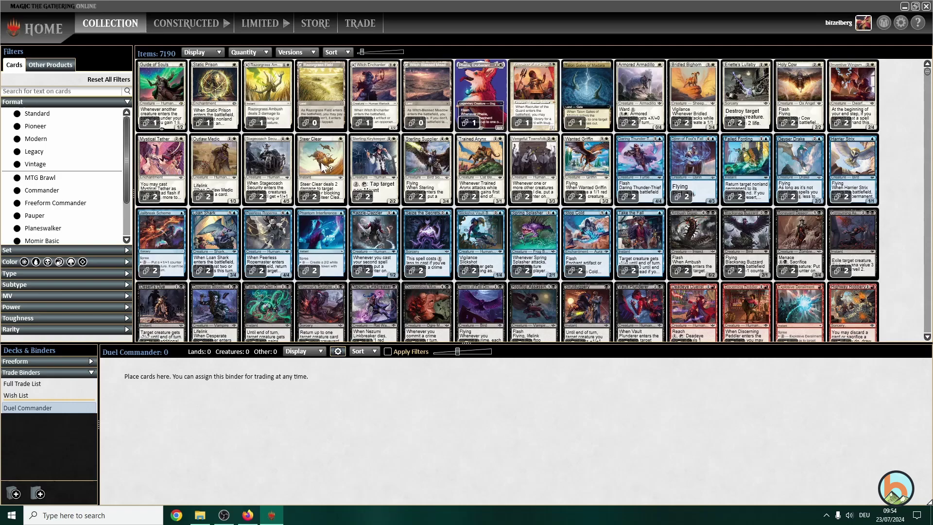
# - Create a new deck named 'Phelia' in Freeform Commander format with the white deck box picture
pyautogui.click(52, 373)
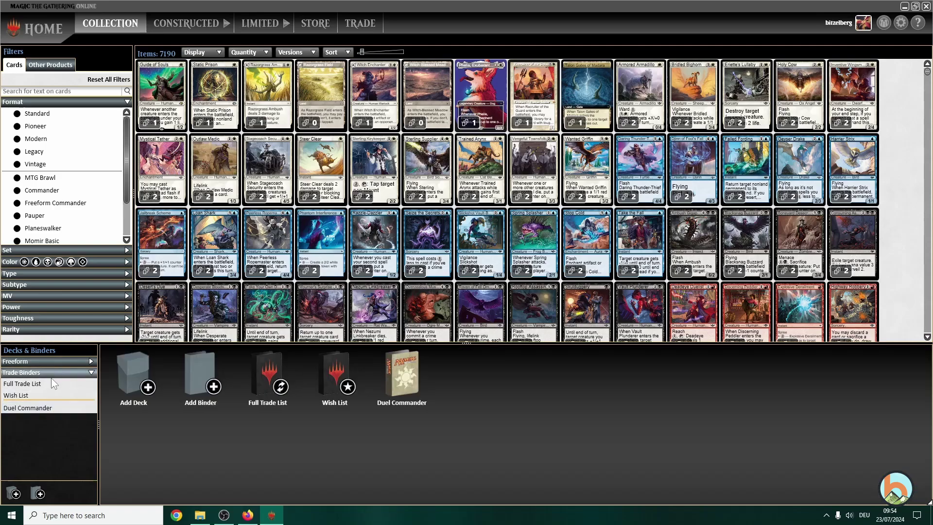
pyautogui.click(38, 376)
pyautogui.click(34, 408)
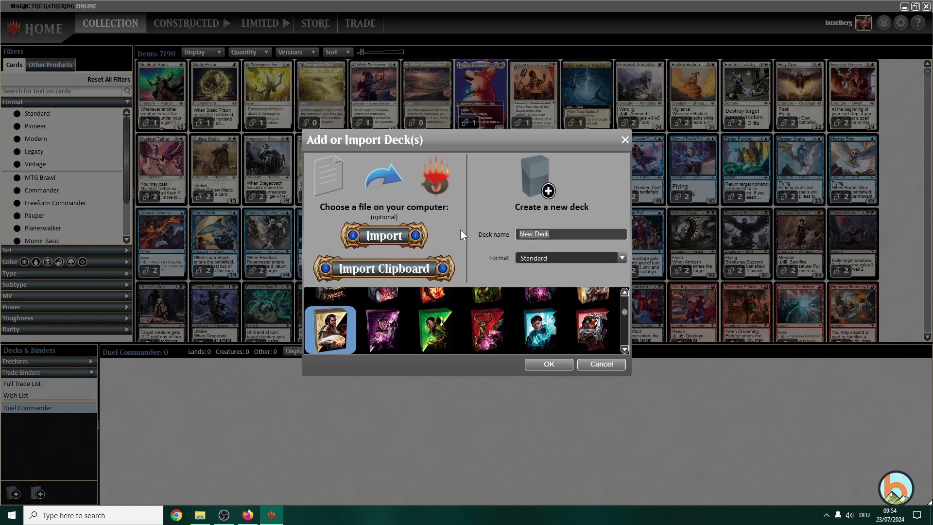
pyautogui.write('Phelia')
pyautogui.click(622, 258)
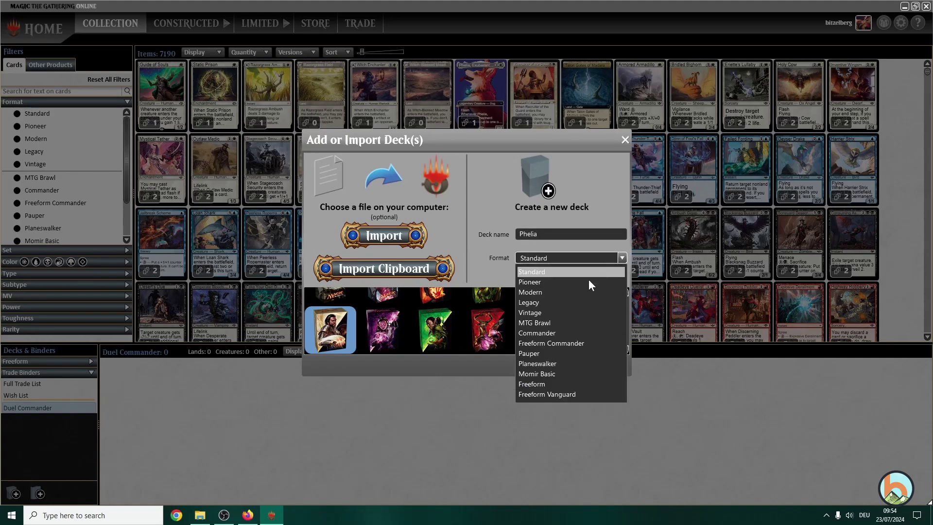
pyautogui.click(554, 343)
pyautogui.scroll(3, 436, 327)
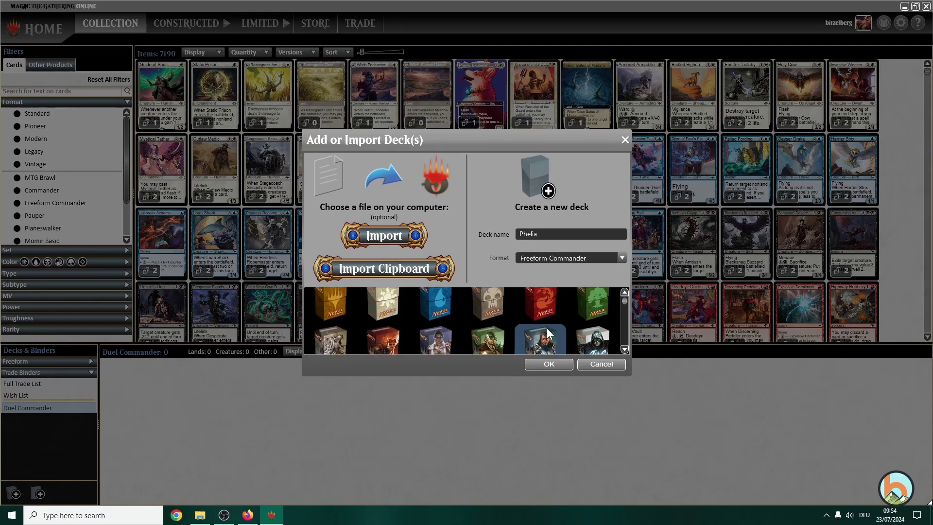
pyautogui.click(395, 308)
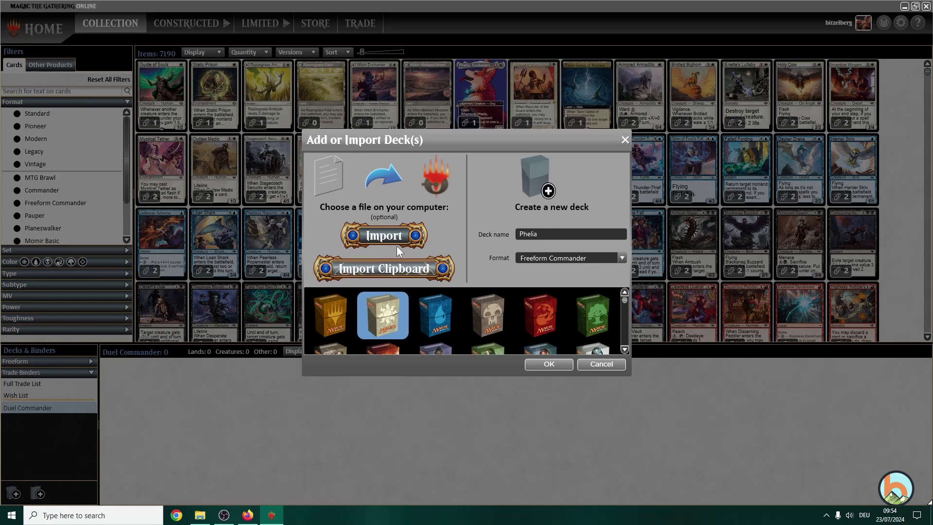
# - Download the rented deck from Manatraders as an MTGO .dek file, then return to MTGO's import dialog
pyautogui.click(249, 515)
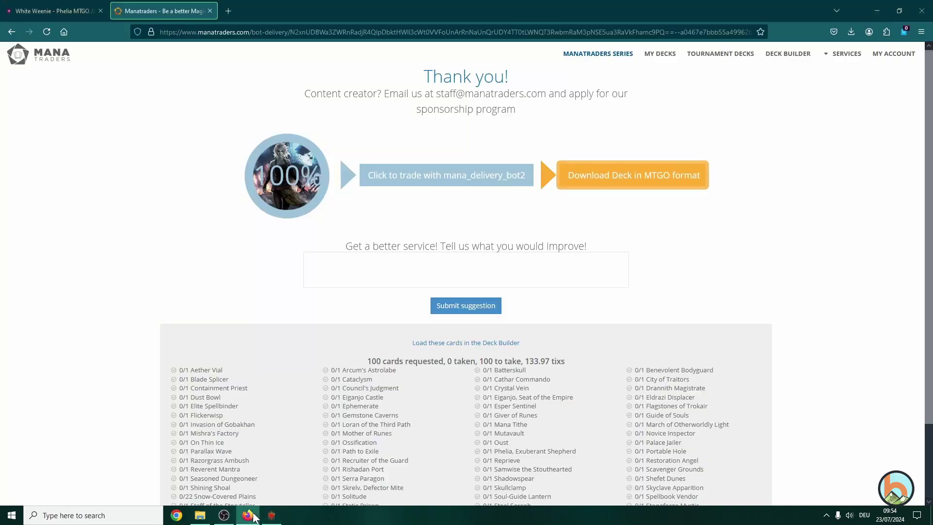
pyautogui.click(642, 181)
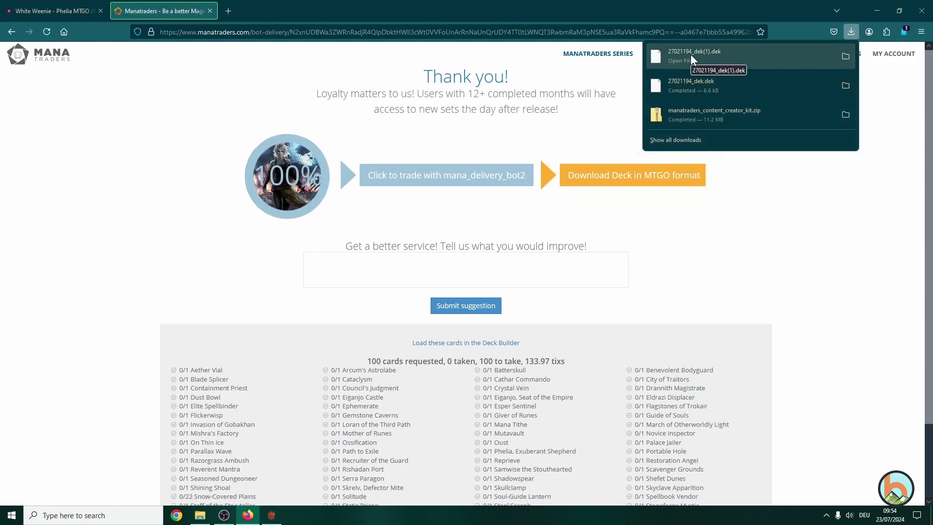
pyautogui.click(272, 515)
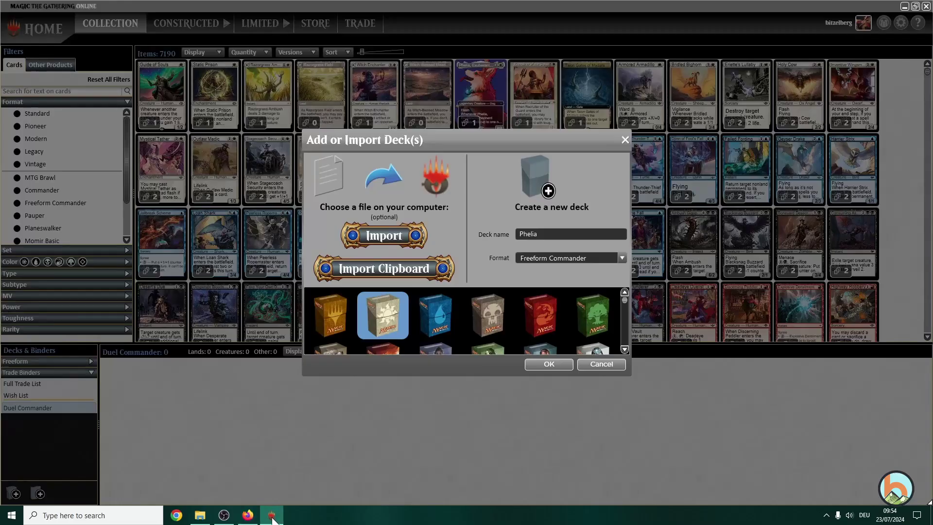
# - Import the file 27021194_dek(1).dek as a Freeform Commander deck
pyautogui.click(389, 235)
pyautogui.click(441, 210)
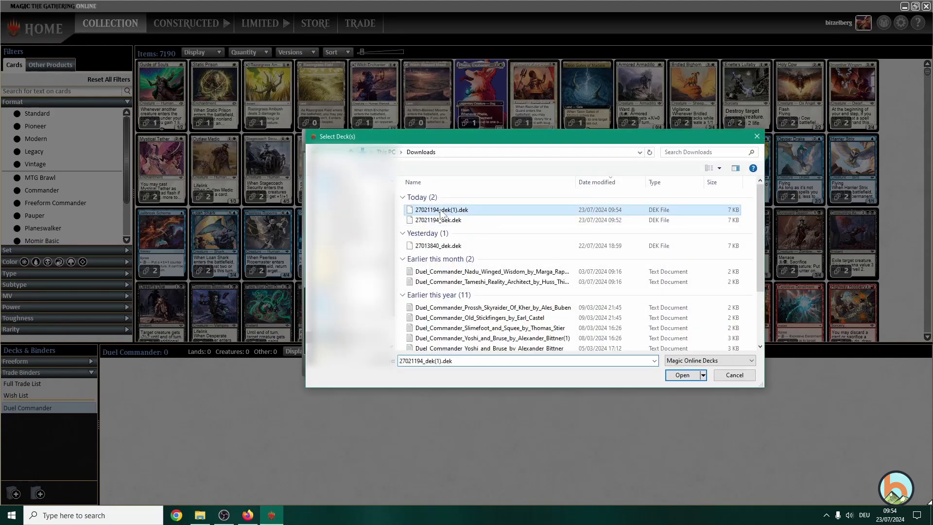
pyautogui.click(677, 375)
pyautogui.click(552, 258)
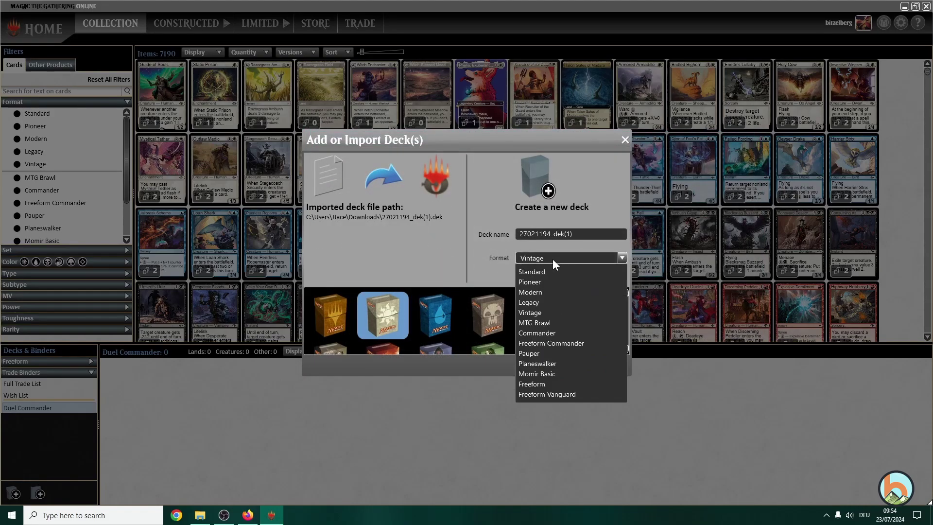
pyautogui.click(563, 342)
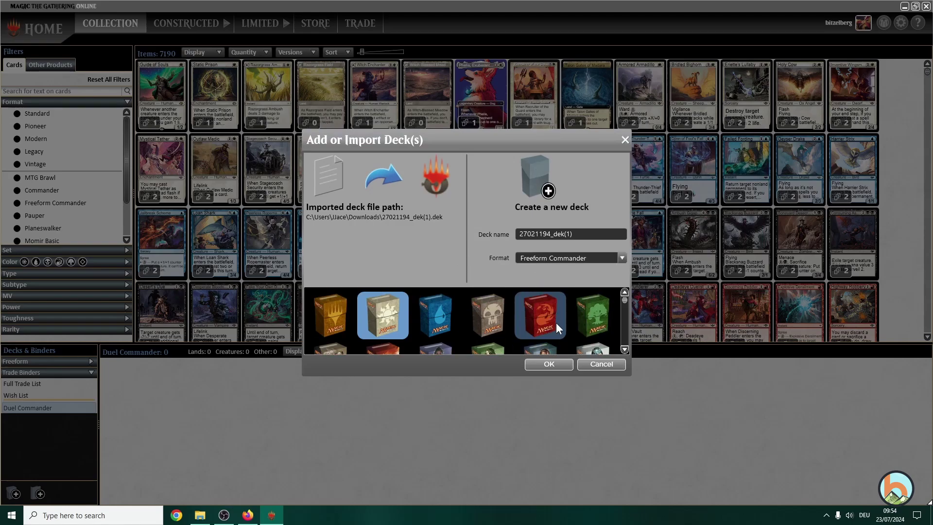
pyautogui.click(548, 365)
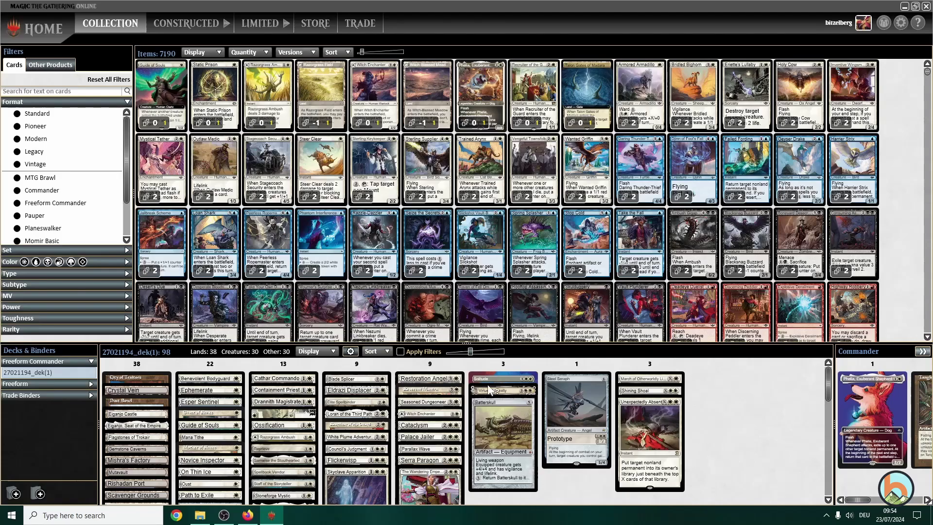
# - Move Tangle Wire from the Commander slot into the 99-card main deck, leaving Phelia as commander
pyautogui.scroll(-3, 440, 418)
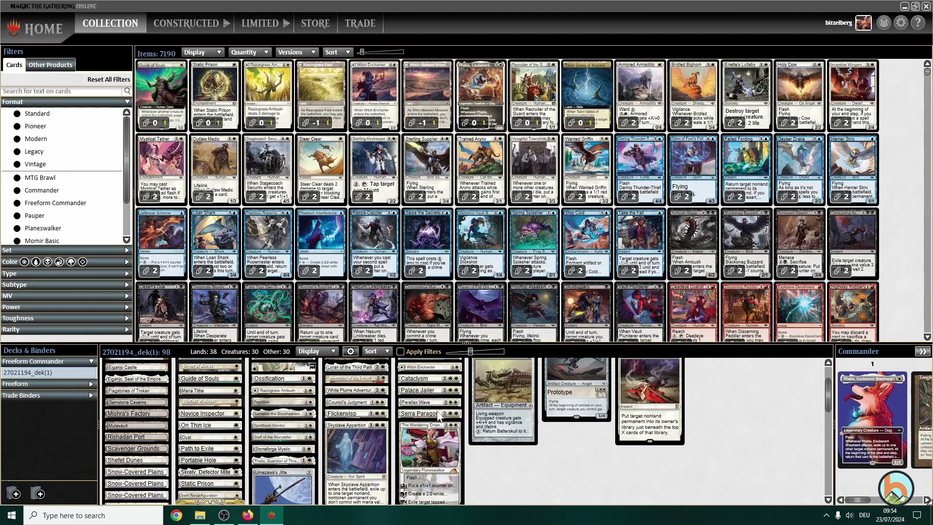
pyautogui.scroll(3, 438, 417)
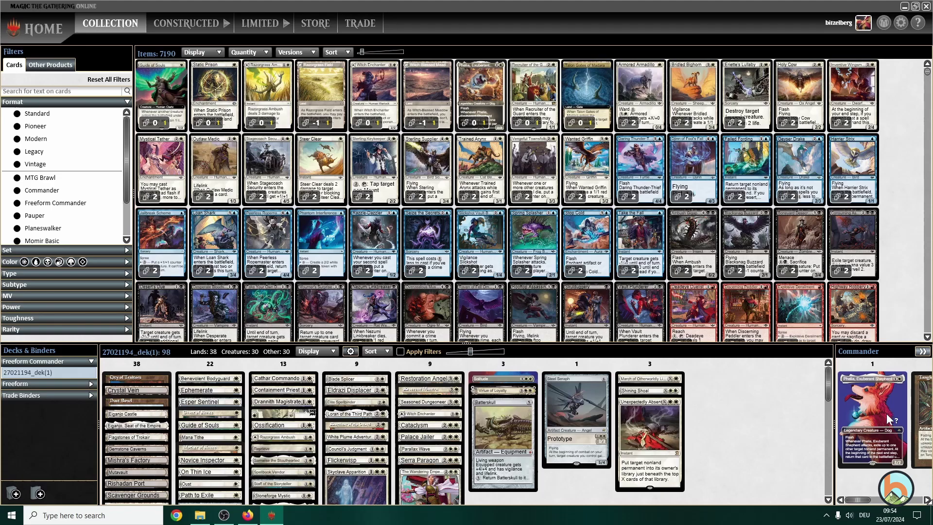
pyautogui.scroll(-1, 925, 405)
pyautogui.moveTo(872, 418); pyautogui.dragTo(568, 413)
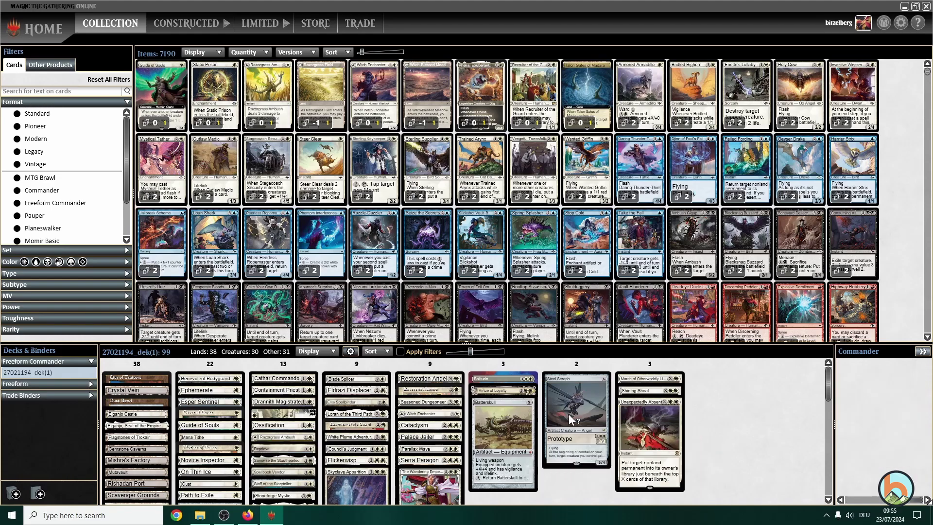
pyautogui.click(864, 501)
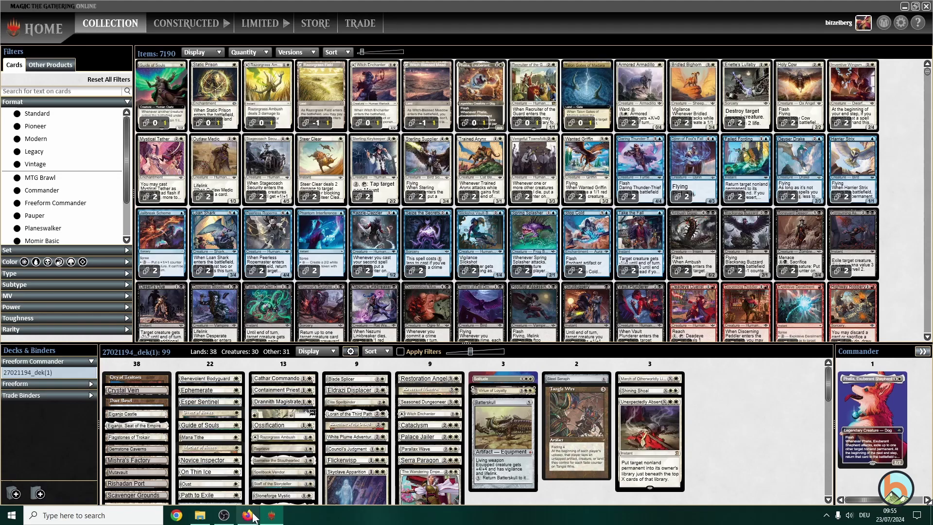
# - Create a 1-on-1 Freeform Commander match in the Commander lobby with a 40-minute match clock
pyautogui.click(198, 25)
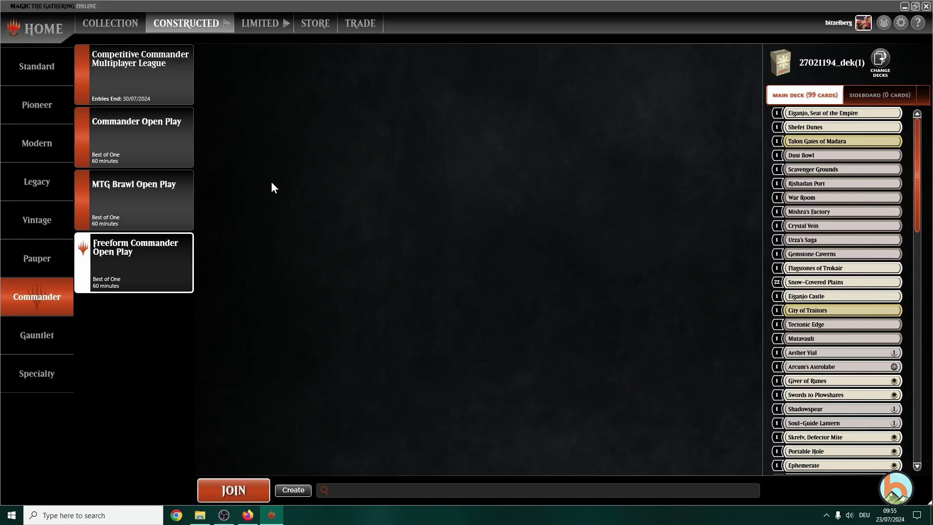
pyautogui.click(293, 489)
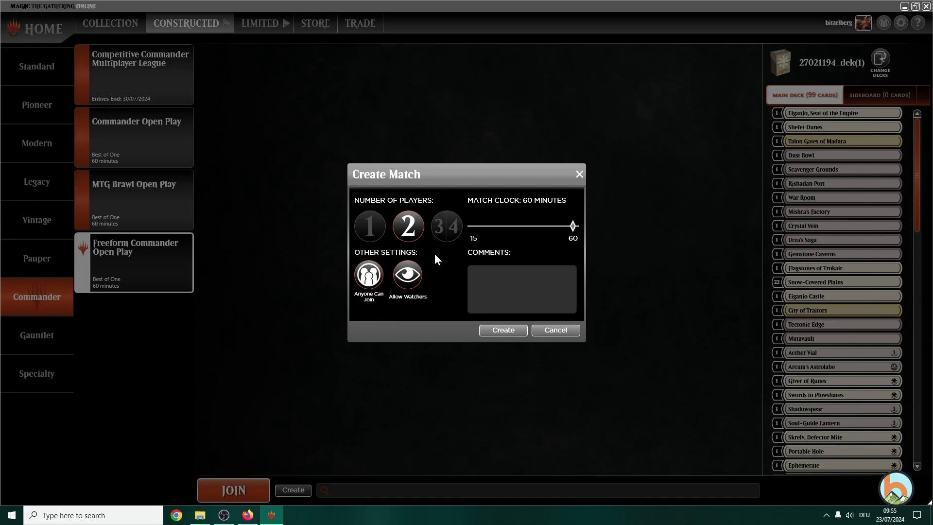
pyautogui.moveTo(572, 228); pyautogui.dragTo(507, 227)
pyautogui.moveTo(507, 229); pyautogui.dragTo(530, 231)
pyautogui.click(503, 331)
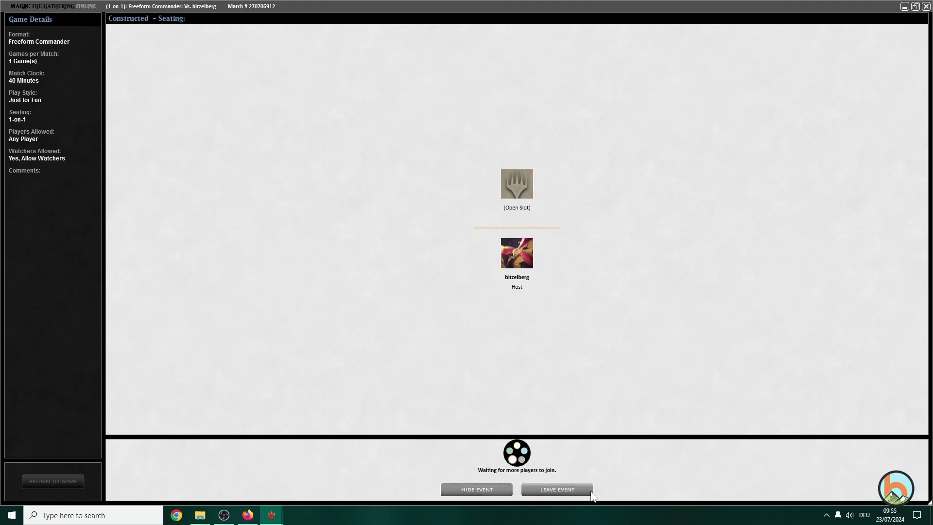
# - Leave the waiting match and cancel it before it starts
pyautogui.click(566, 489)
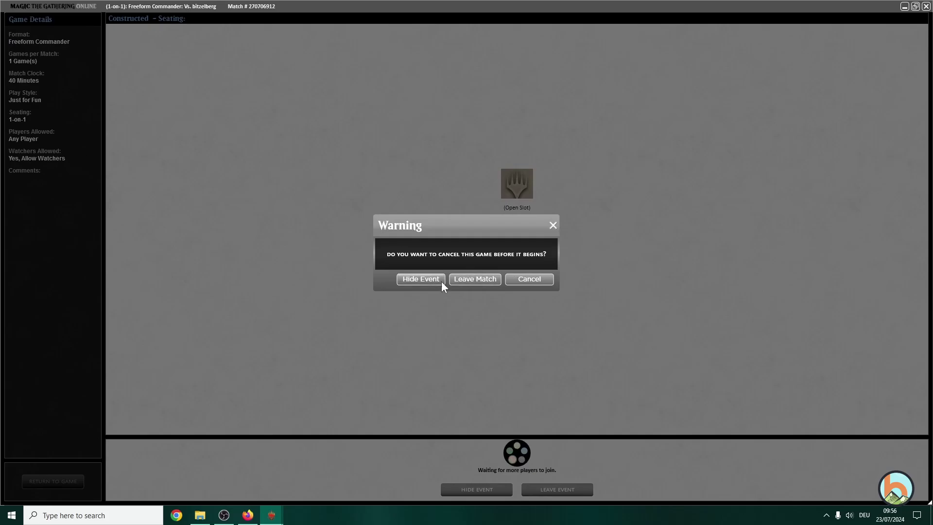
pyautogui.click(462, 279)
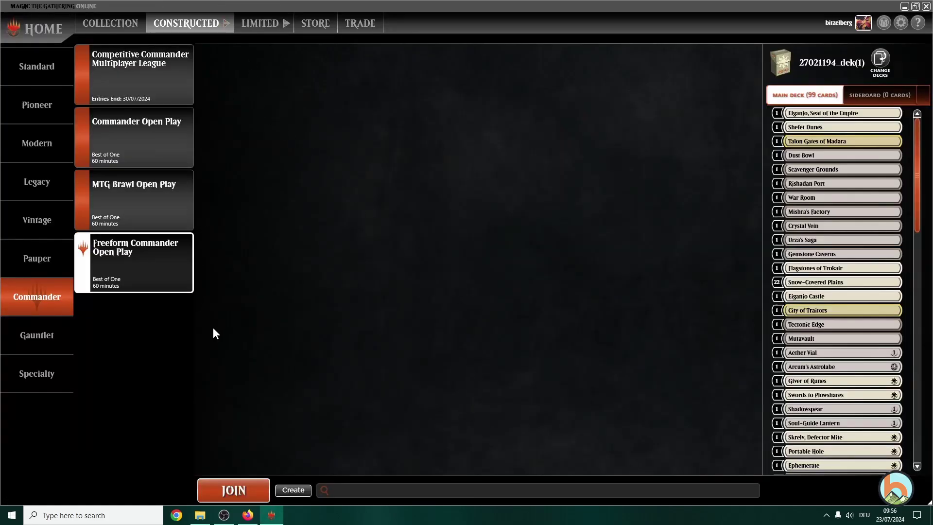
pyautogui.moveTo(234, 522)
# - Bring up the card collection view in the MTGO client
pyautogui.click(242, 518)
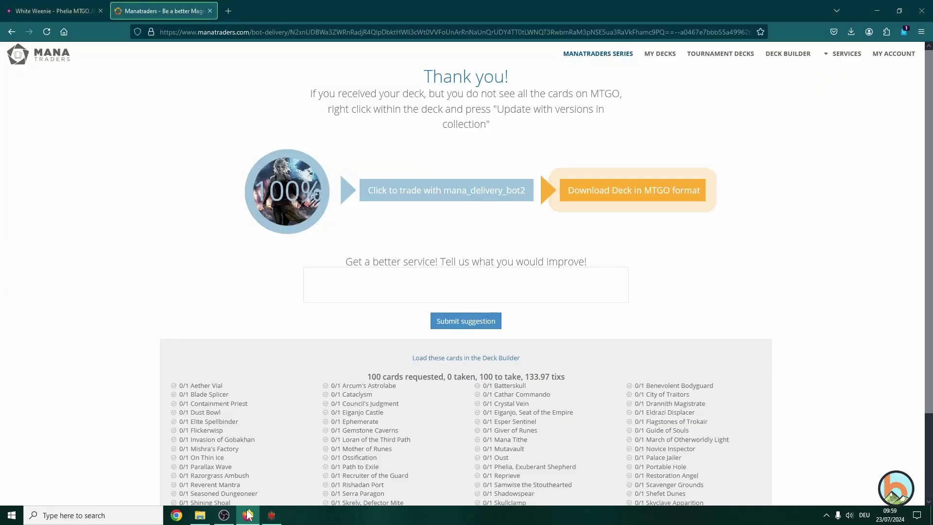
pyautogui.moveTo(224, 517)
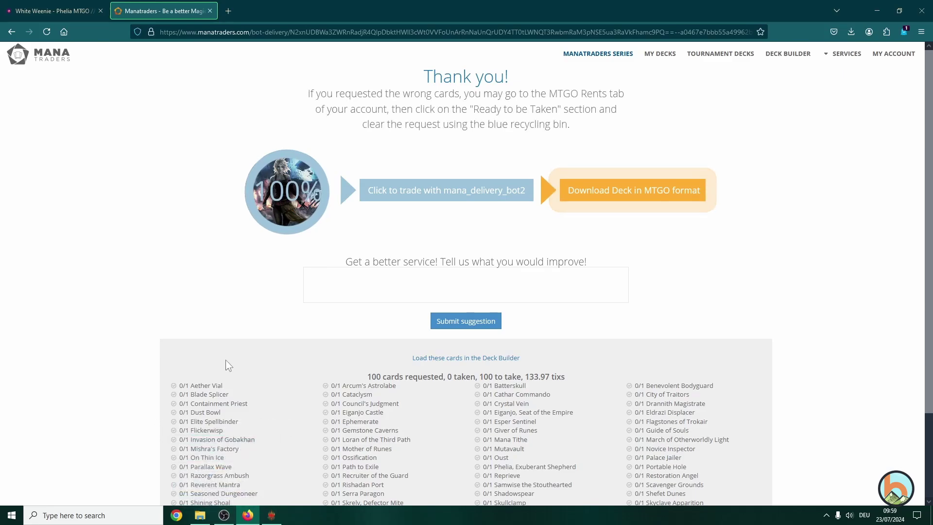
pyautogui.click(272, 515)
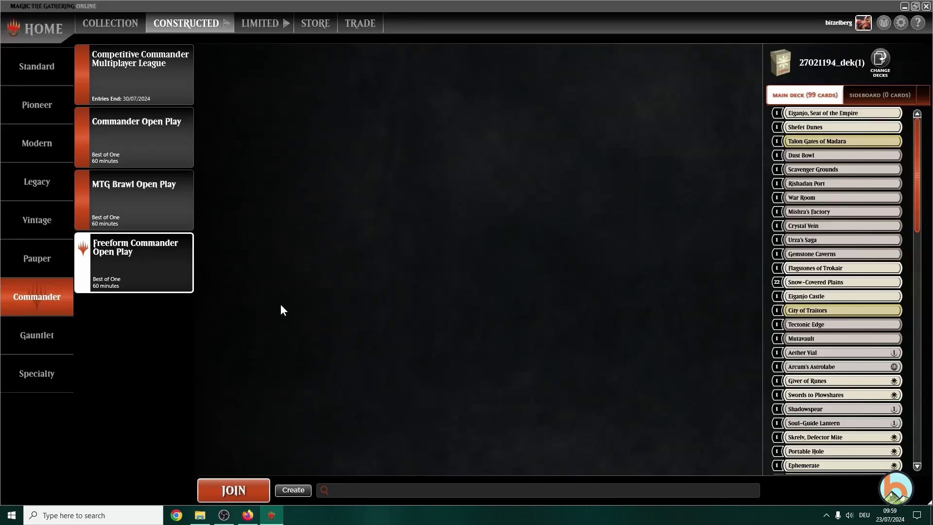
pyautogui.click(112, 24)
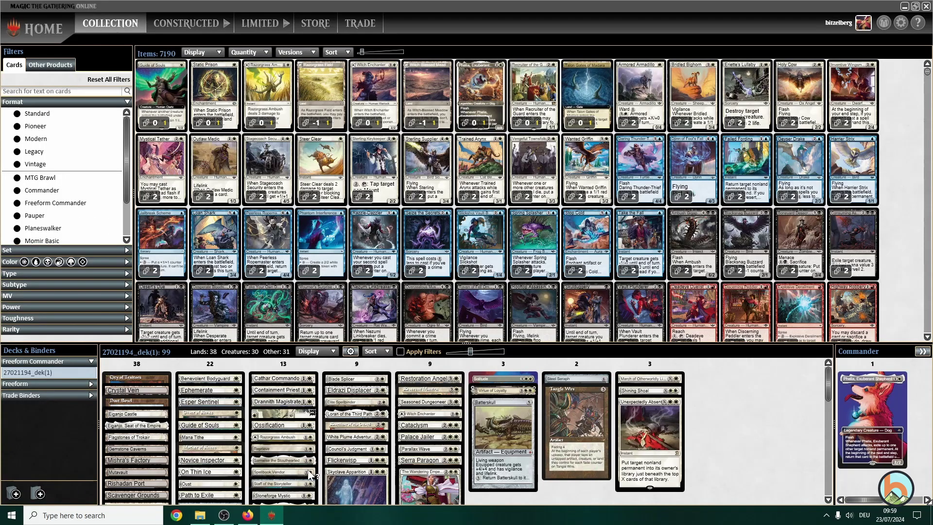
# - From the Manatraders account dashboard, request and confirm the return of all rented cards
pyautogui.click(246, 517)
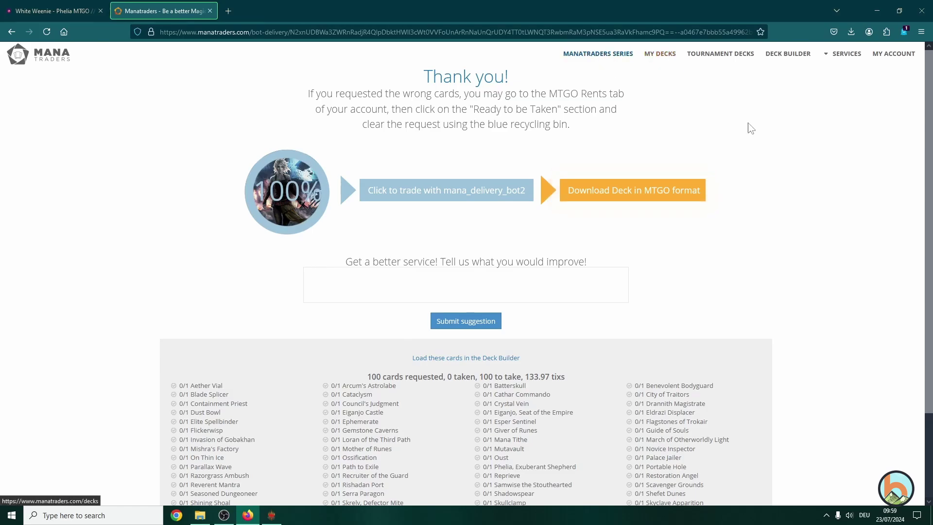
pyautogui.click(893, 54)
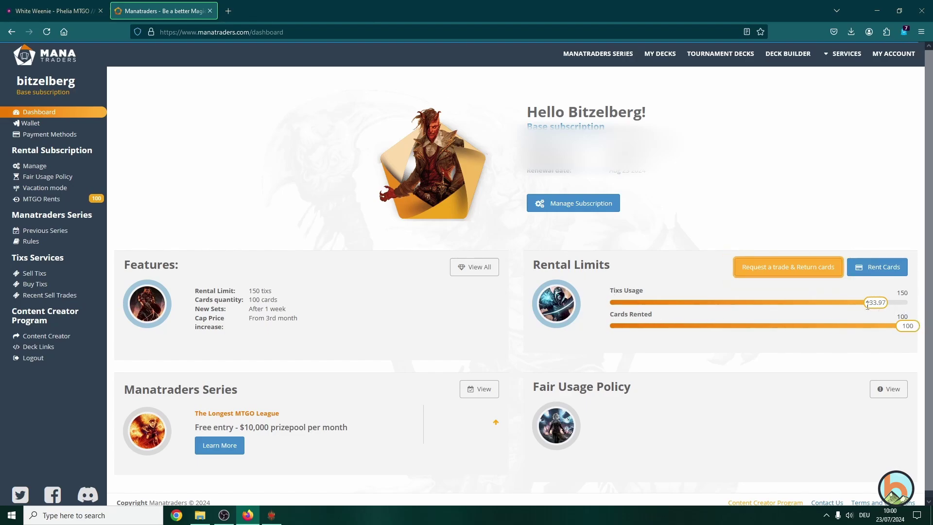
pyautogui.click(798, 274)
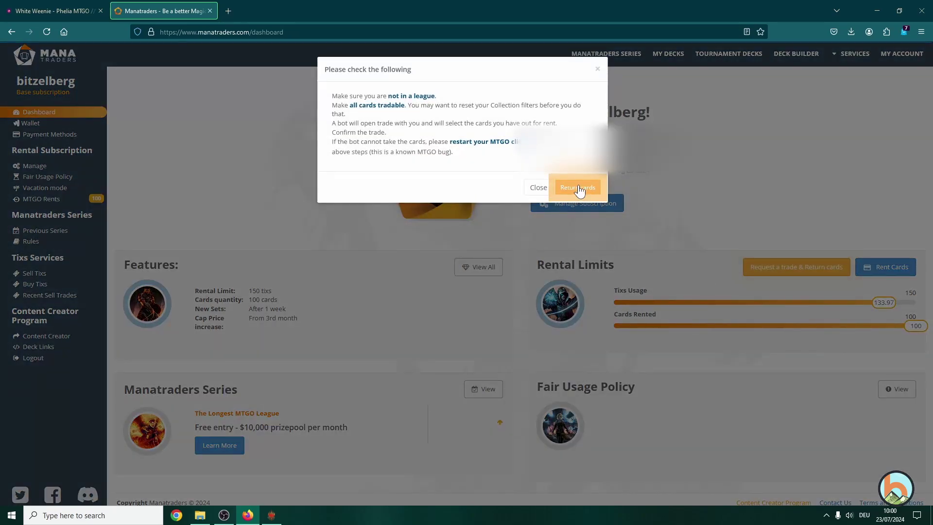
pyautogui.click(579, 189)
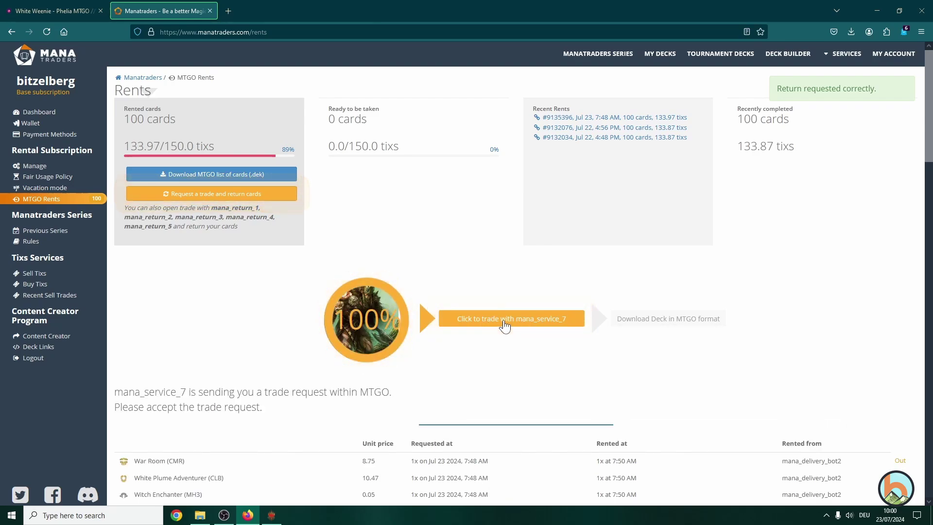
# - Accept Mana_Service_7's trade request with the Full Trade List binder, then submit and confirm the trade
pyautogui.click(277, 517)
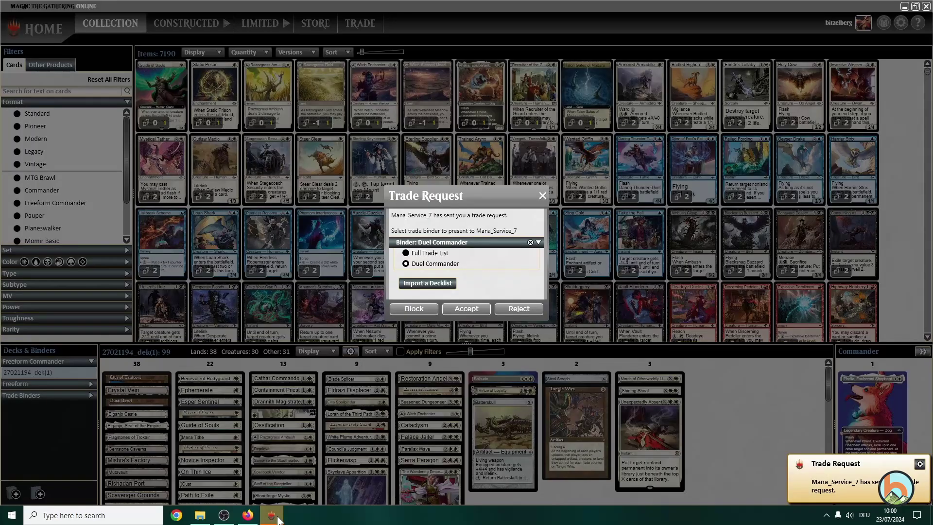
pyautogui.click(418, 253)
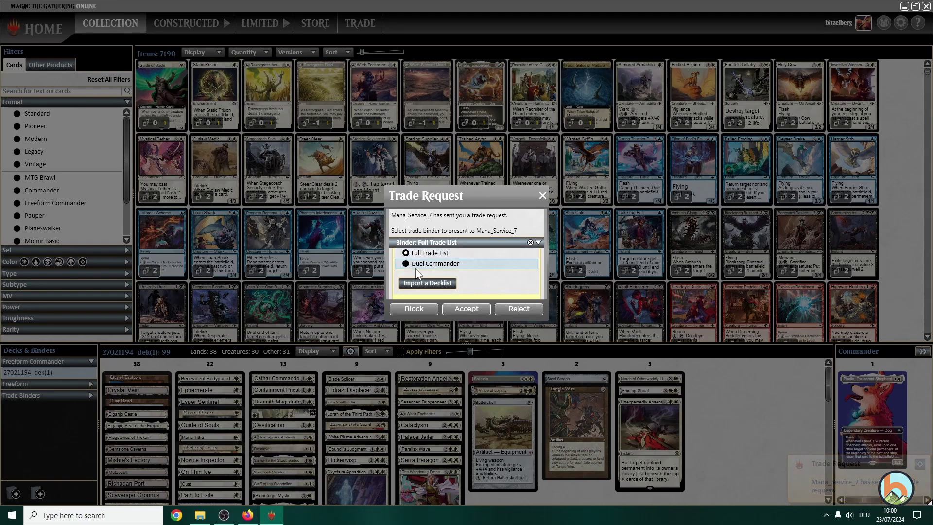
pyautogui.click(416, 266)
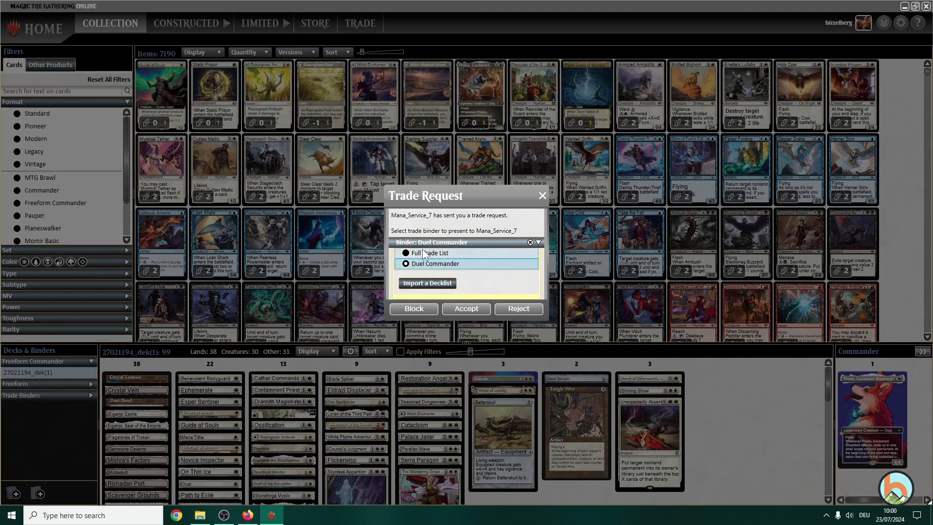
pyautogui.click(421, 252)
pyautogui.click(465, 308)
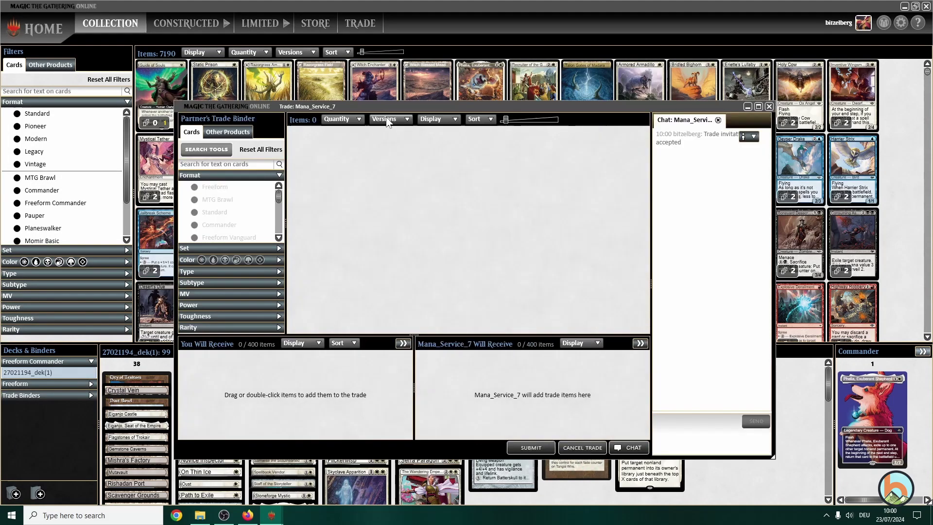
pyautogui.moveTo(397, 106); pyautogui.dragTo(392, 124)
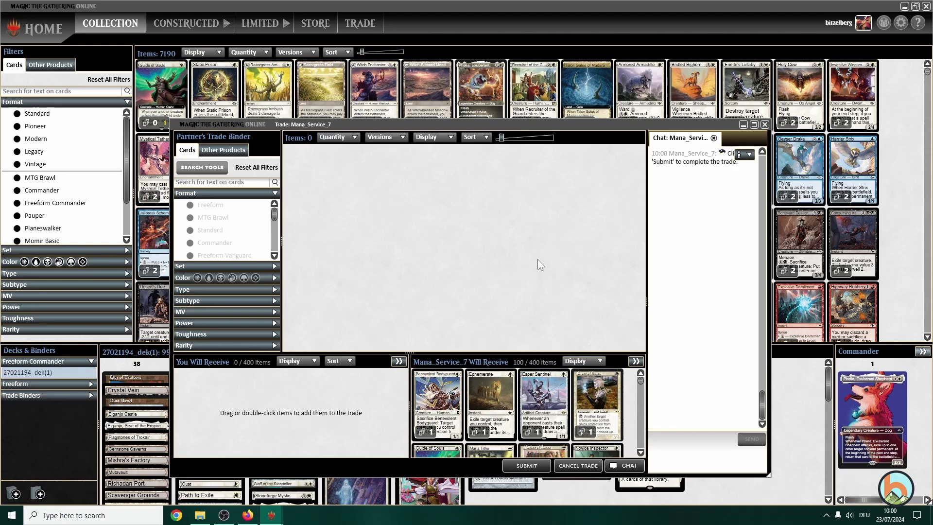
pyautogui.click(529, 465)
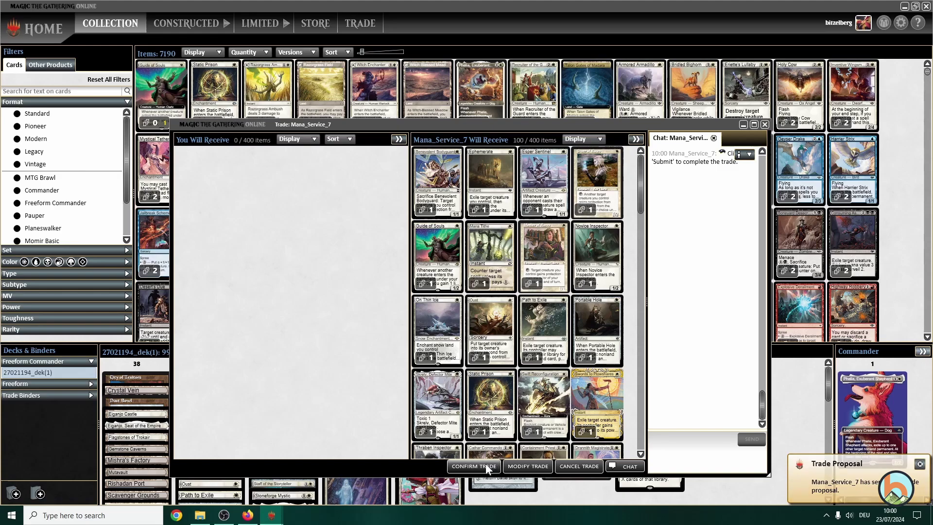
pyautogui.click(481, 465)
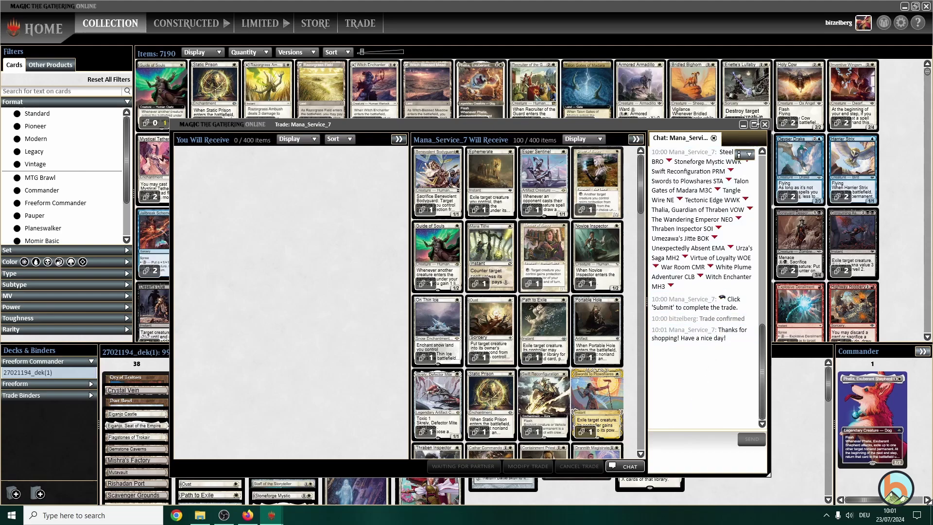
# - Dismiss the Trade Completed message and close the chat with the trade bot
pyautogui.click(254, 513)
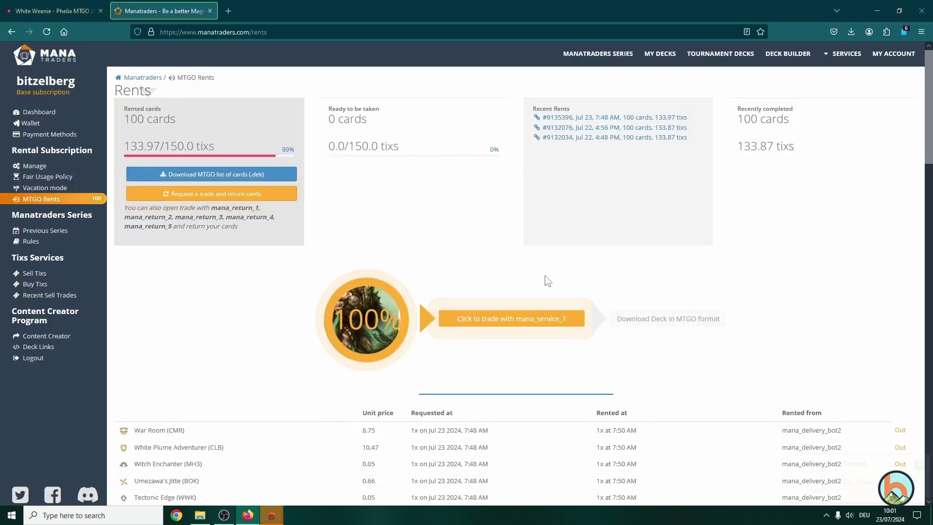
pyautogui.click(43, 199)
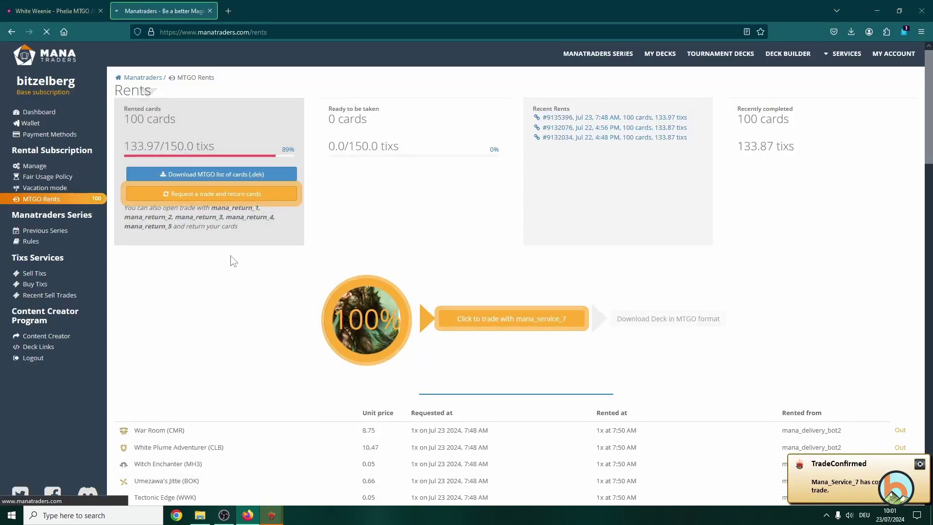
pyautogui.moveTo(284, 512)
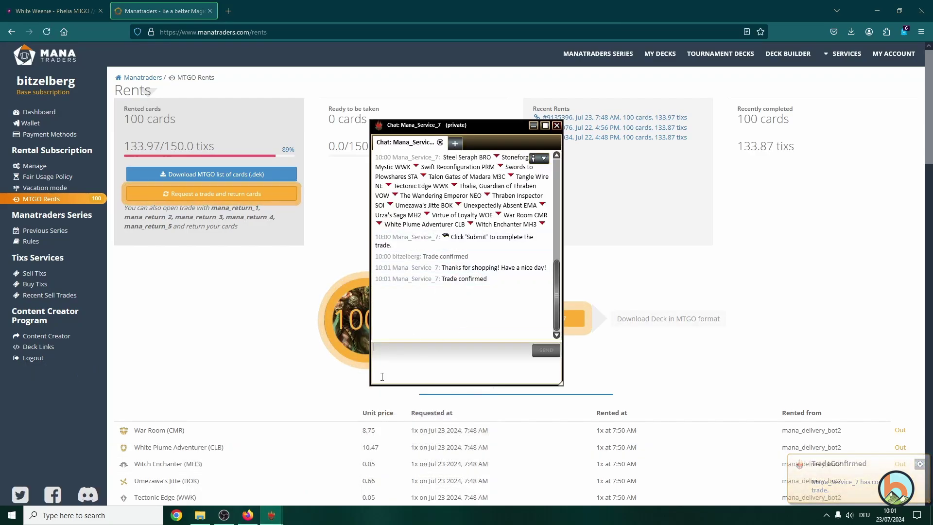
pyautogui.click(247, 474)
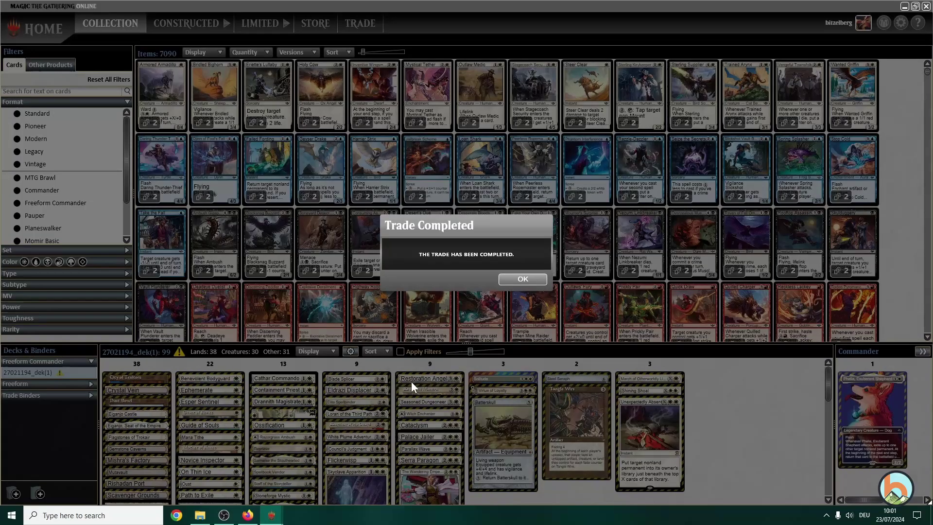
pyautogui.click(522, 279)
pyautogui.click(311, 466)
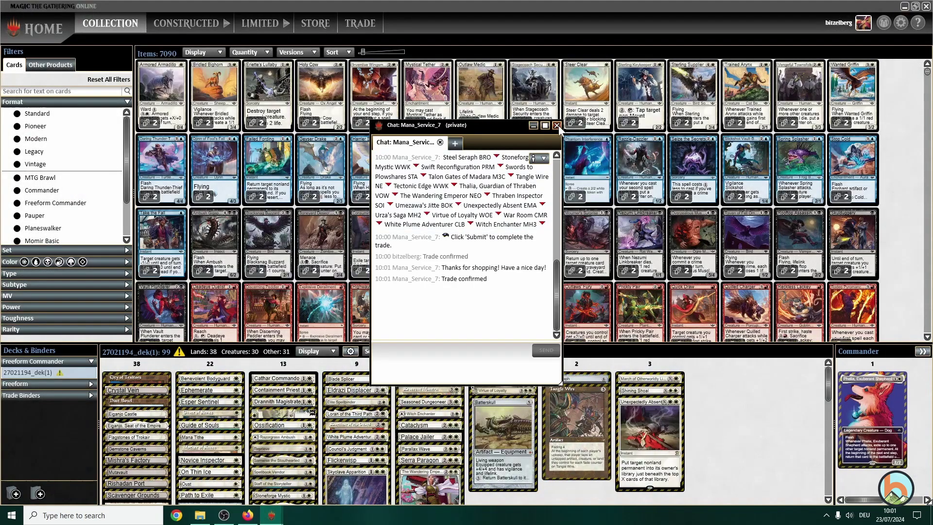
pyautogui.click(556, 125)
pyautogui.scroll(-5, 214, 413)
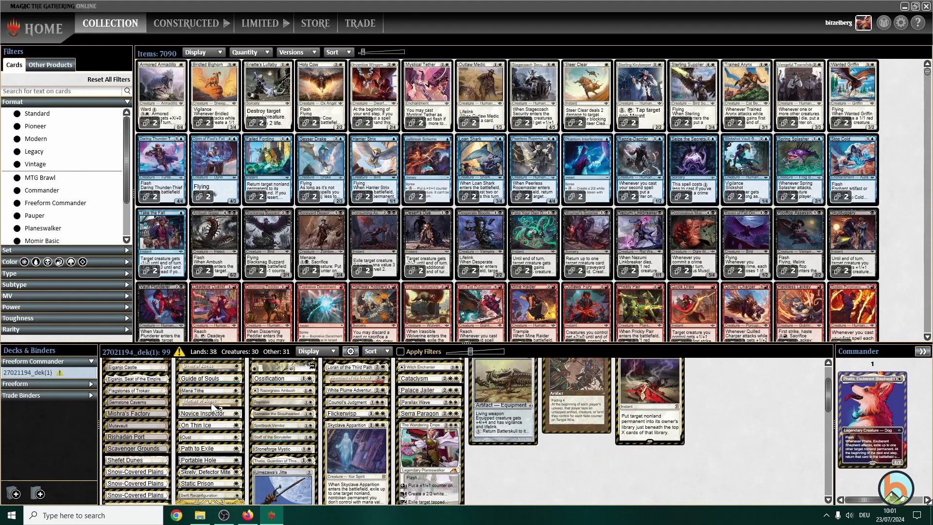
pyautogui.scroll(5, 232, 445)
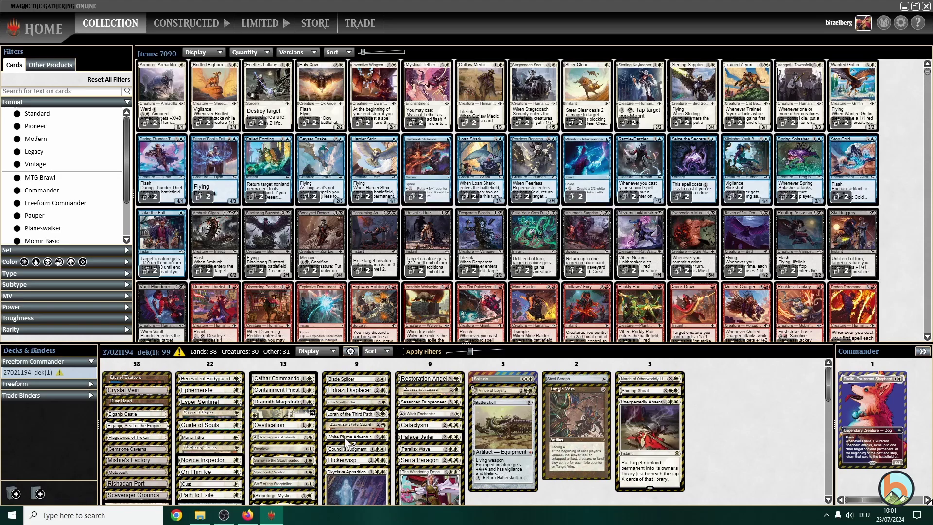
# - Confirm MTGO Rents shows 0 cards, then review the Premium $39.95, Gold $64.95 and Ultimate $109.95 upgrade plans
pyautogui.click(248, 514)
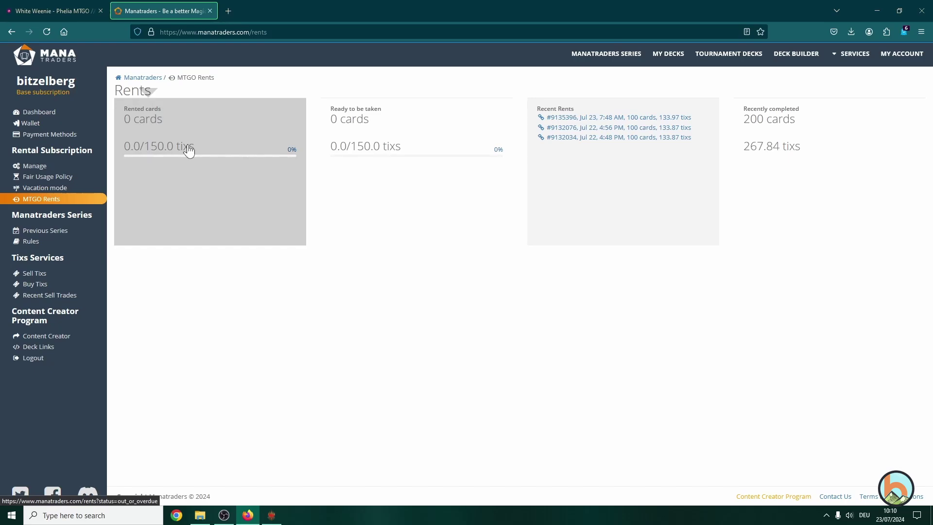
pyautogui.click(50, 115)
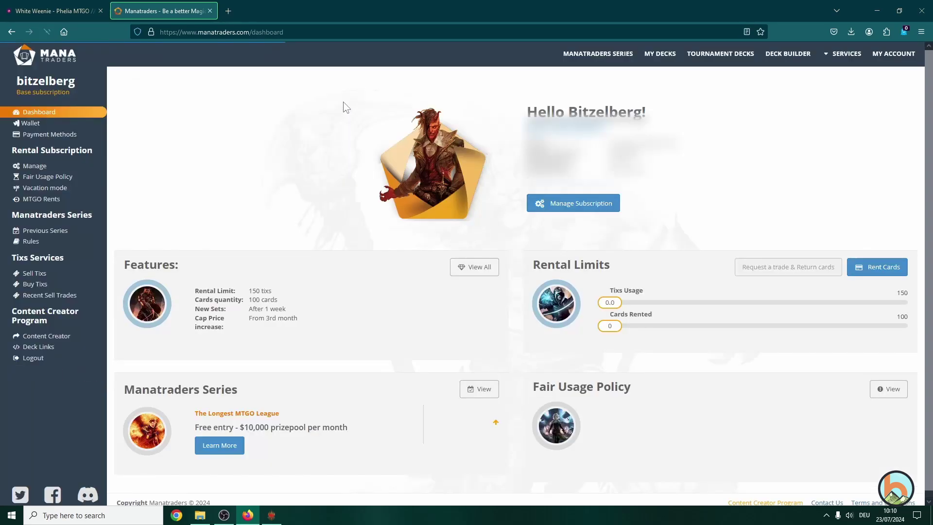
pyautogui.moveTo(577, 206); pyautogui.dragTo(561, 216)
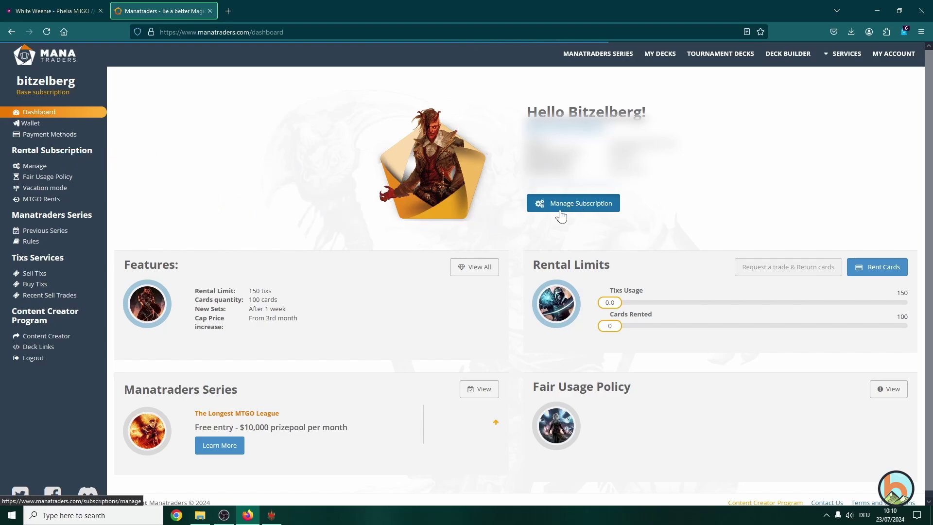
pyautogui.click(561, 216)
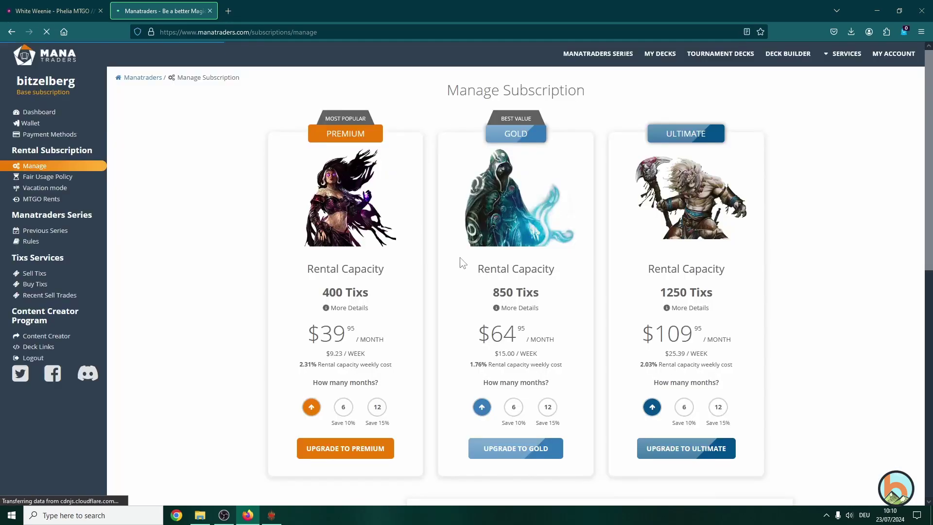
pyautogui.scroll(-7, 460, 255)
pyautogui.scroll(1, 534, 277)
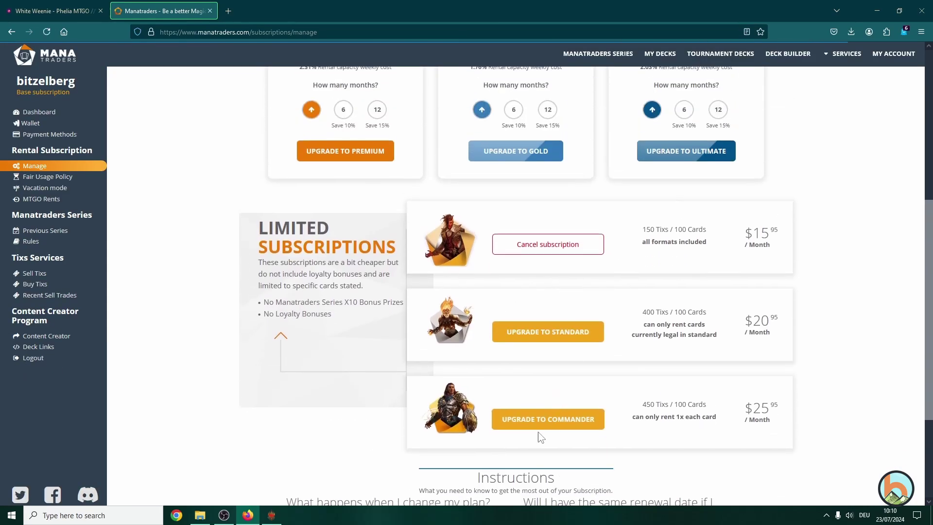
pyautogui.scroll(1, 542, 424)
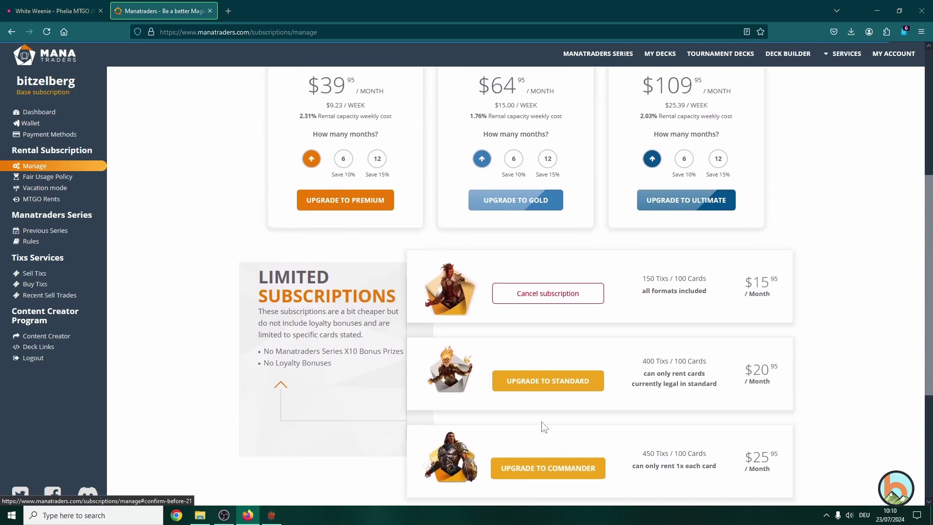
pyautogui.scroll(-1, 542, 423)
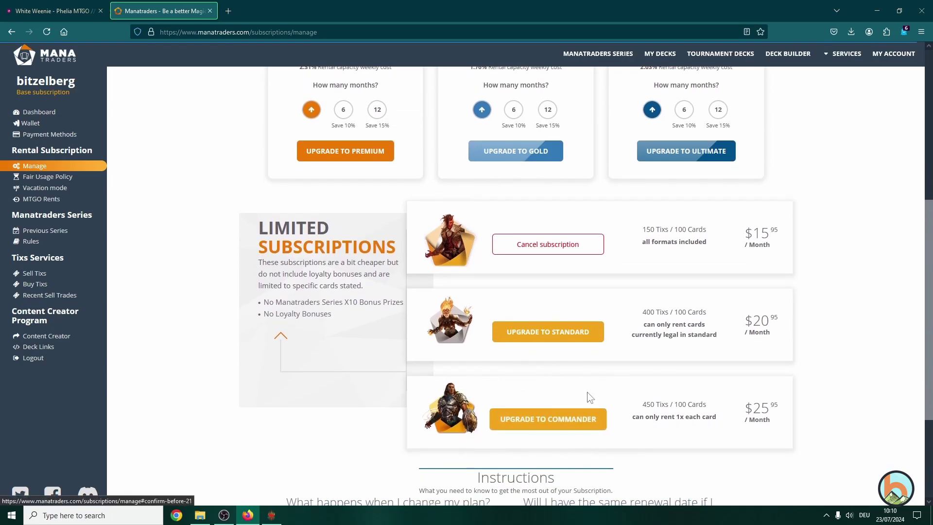
pyautogui.scroll(6, 579, 381)
pyautogui.scroll(-5, 579, 381)
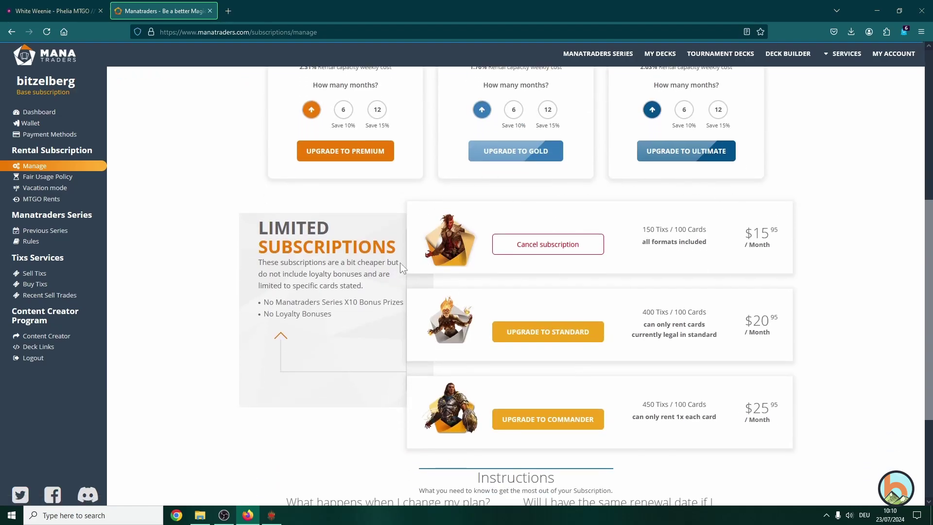
pyautogui.scroll(5, 221, 257)
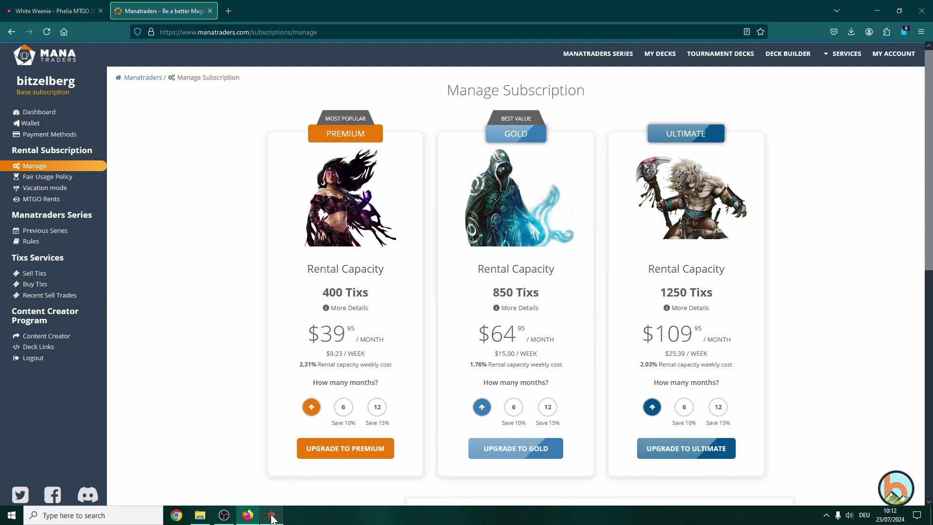
# - Bring MTGO back to the front, showing the 7090-item collection and the 27021194_dek(1) deck
pyautogui.click(272, 516)
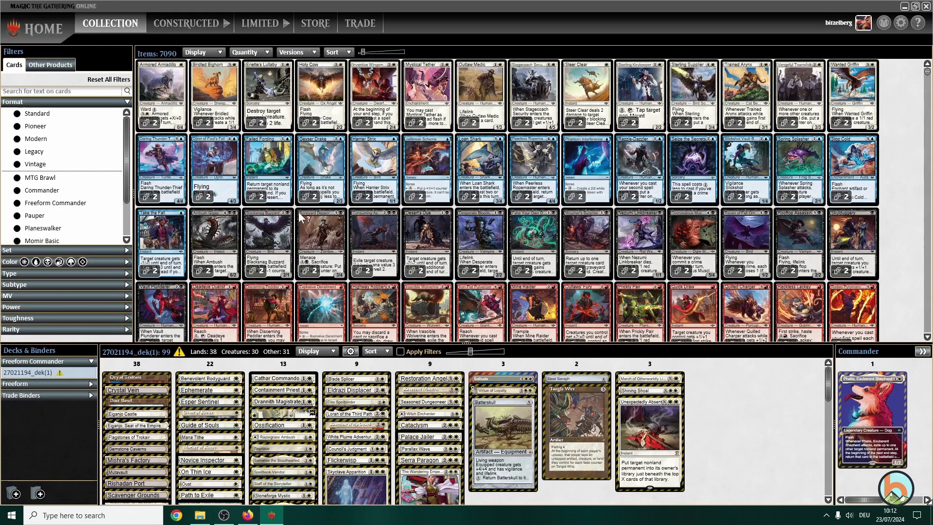